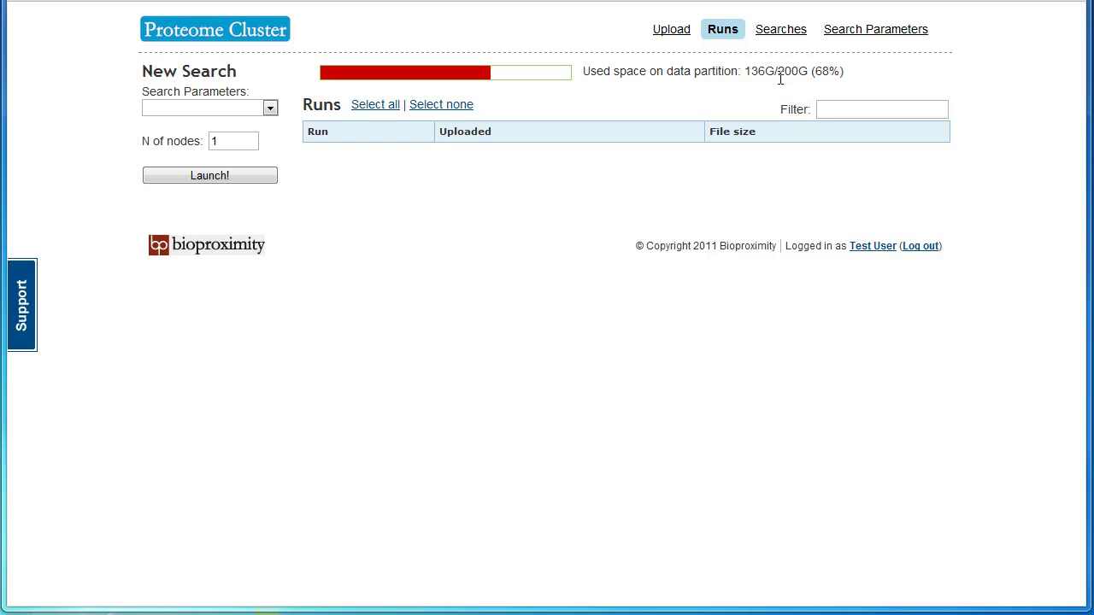
# Queue the six files 11-108_A1 through 11-108_A6.mgf.gz (1.4 GB) on the Upload page.
pyautogui.click(674, 36)
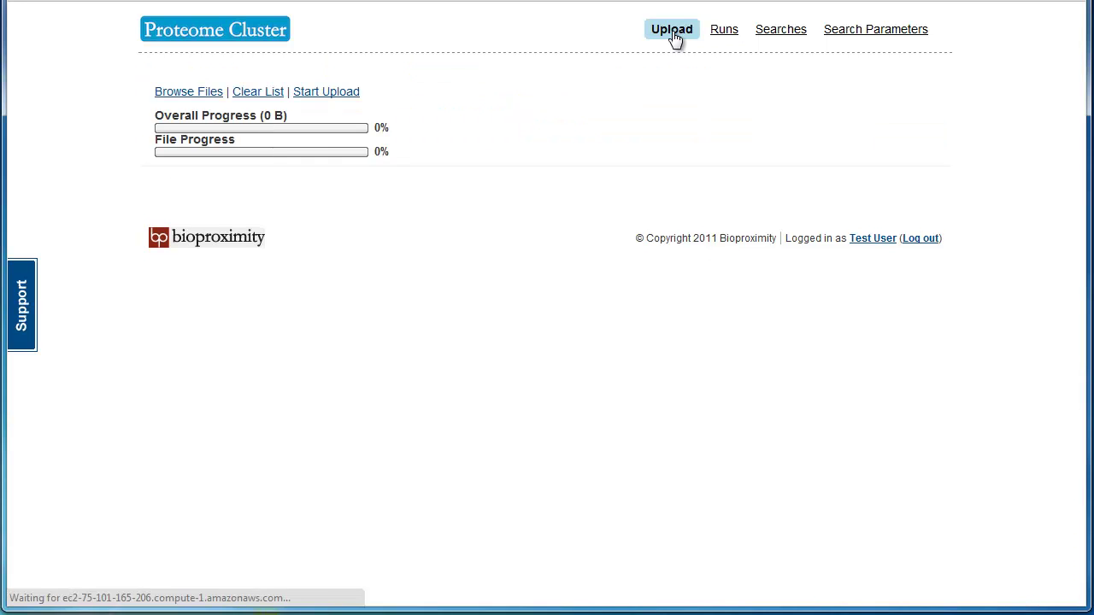
pyautogui.click(204, 94)
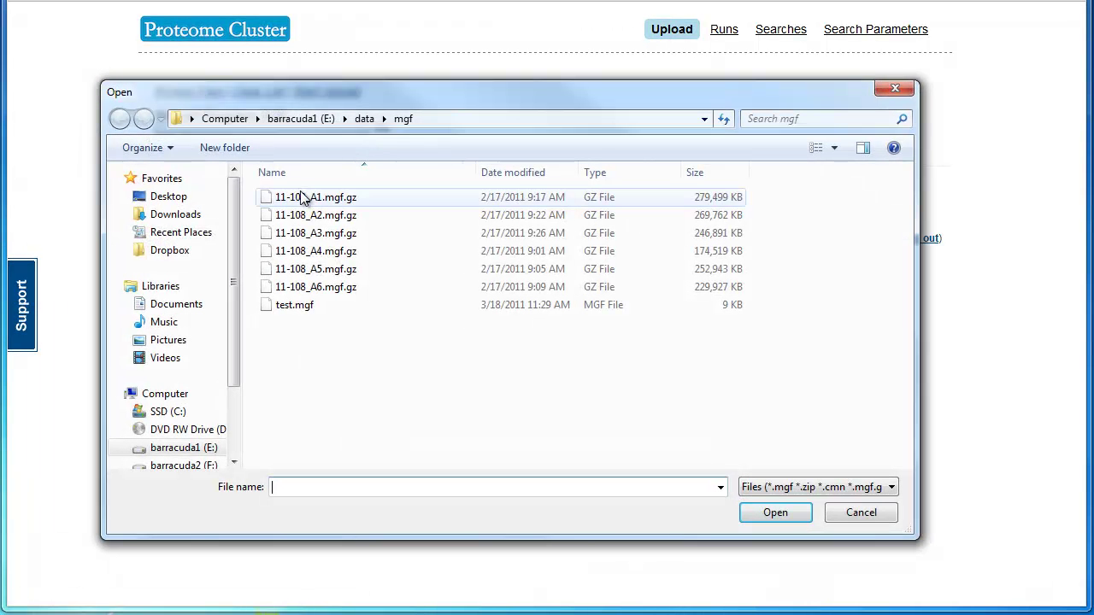
pyautogui.click(310, 200)
pyautogui.keyDown('shift'); pyautogui.click(313, 214); pyautogui.keyUp('shift')
pyautogui.keyDown('shift'); pyautogui.click(313, 233); pyautogui.keyUp('shift')
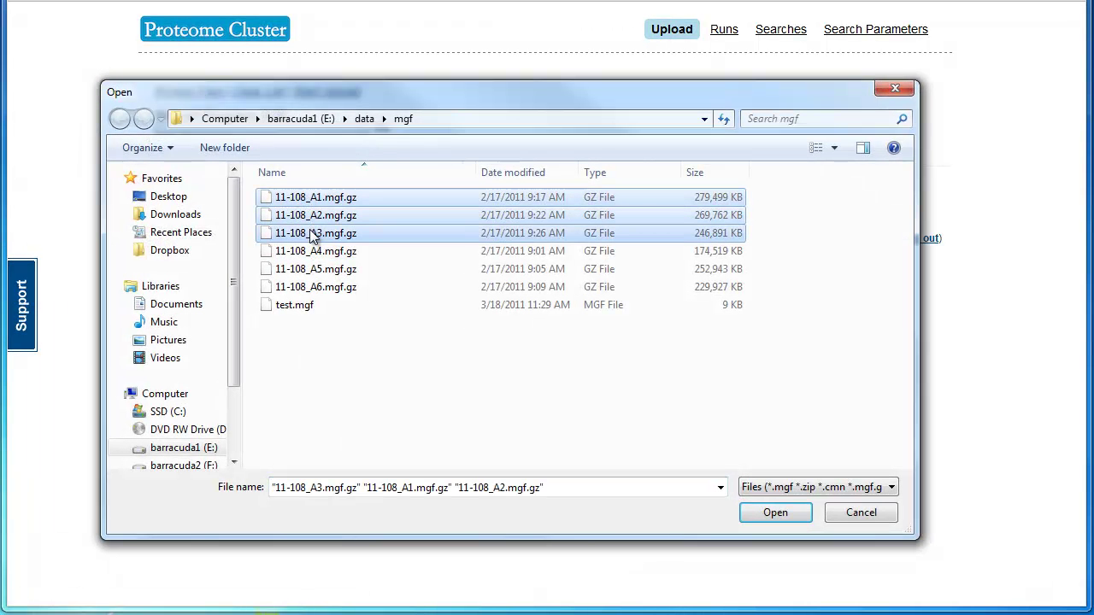
pyautogui.keyDown('shift'); pyautogui.click(339, 287); pyautogui.keyUp('shift')
pyautogui.click(763, 511)
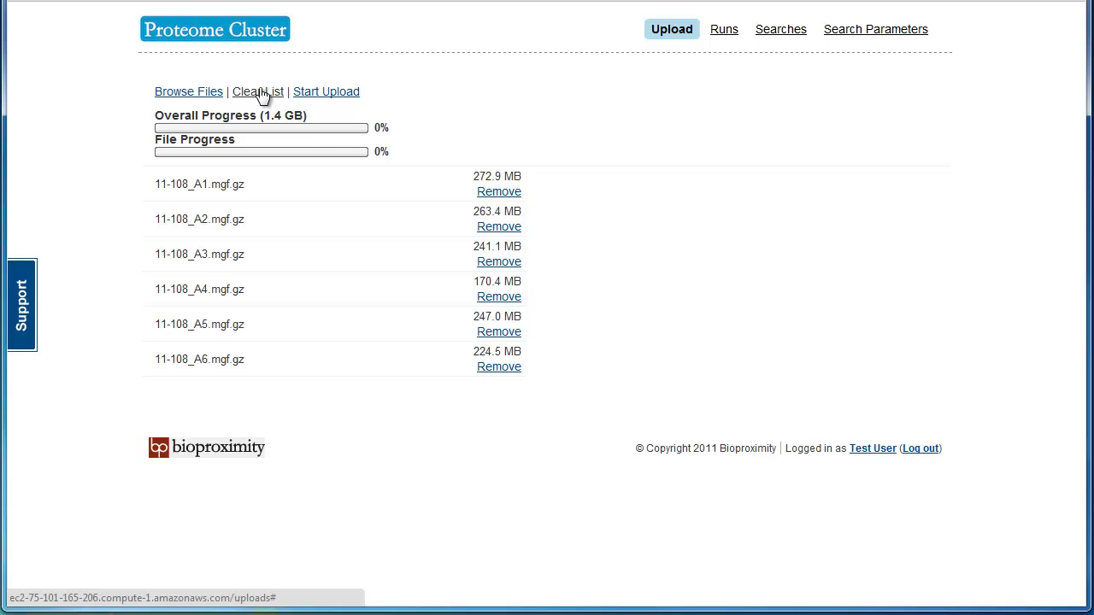
# Start the upload and let all six queued runs reach 100%.
pyautogui.click(319, 92)
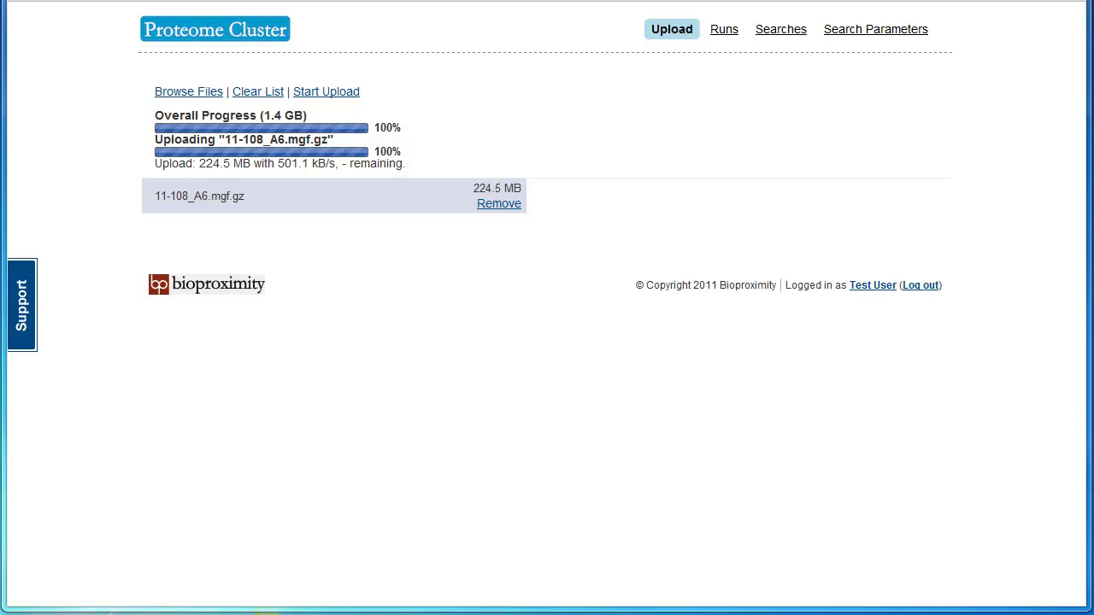
# Select run 11-108_A6, choose tandem_human parameters, set nodes to 2, and confirm the launch.
pyautogui.click(724, 31)
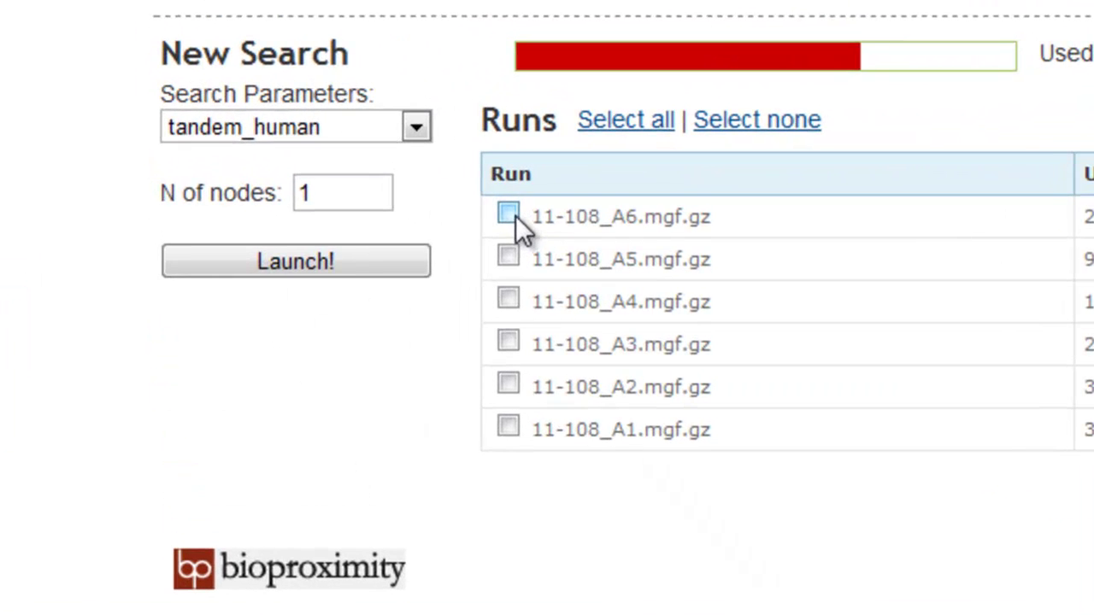
pyautogui.click(509, 213)
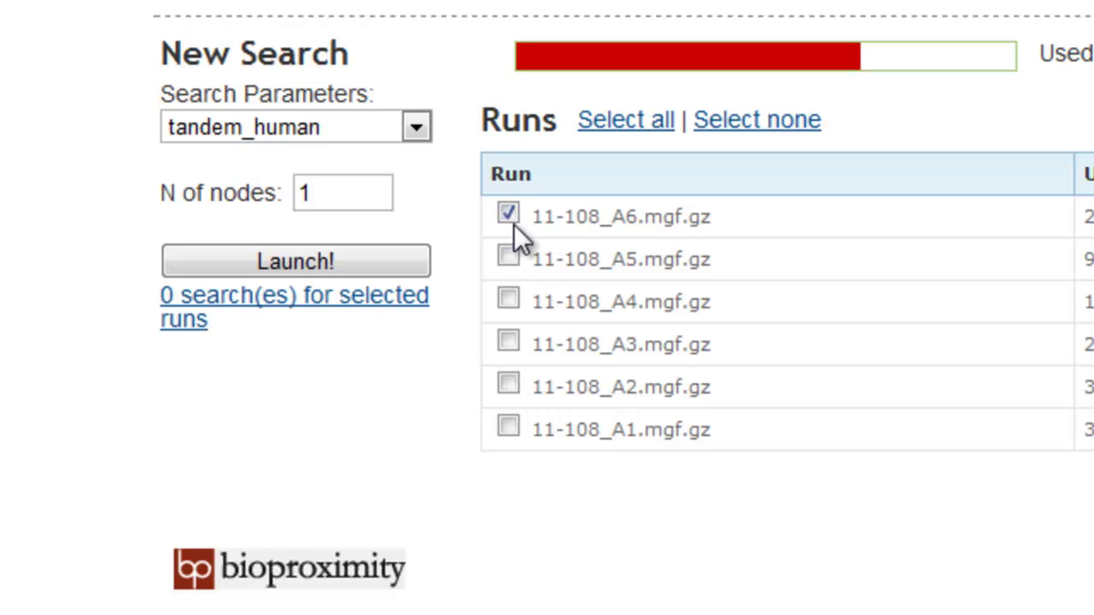
pyautogui.click(416, 126)
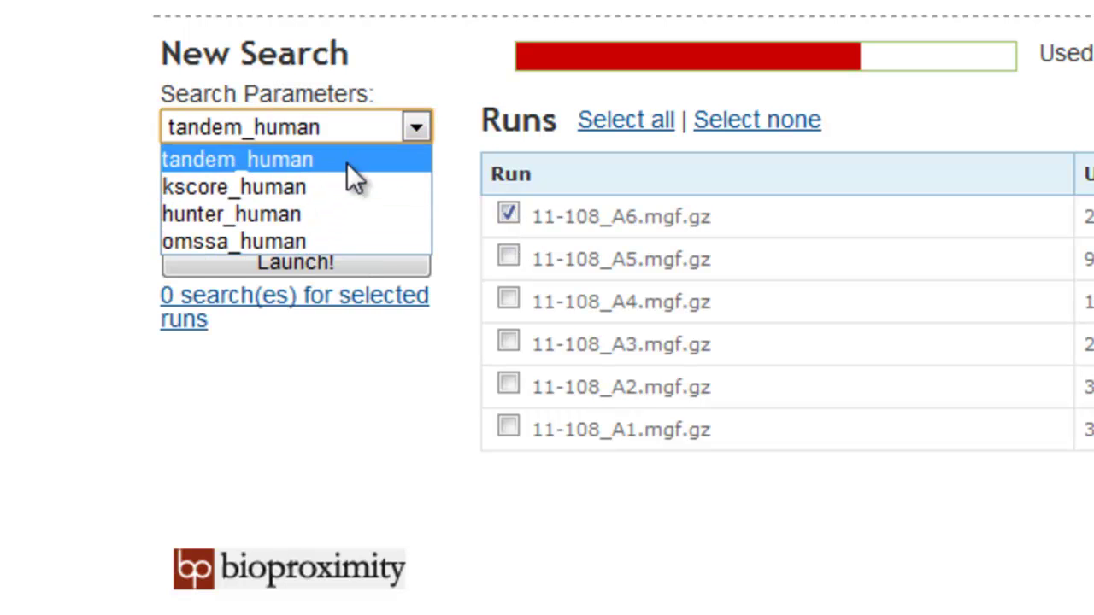
pyautogui.click(348, 161)
pyautogui.click(340, 192)
pyautogui.doubleClick(305, 193)
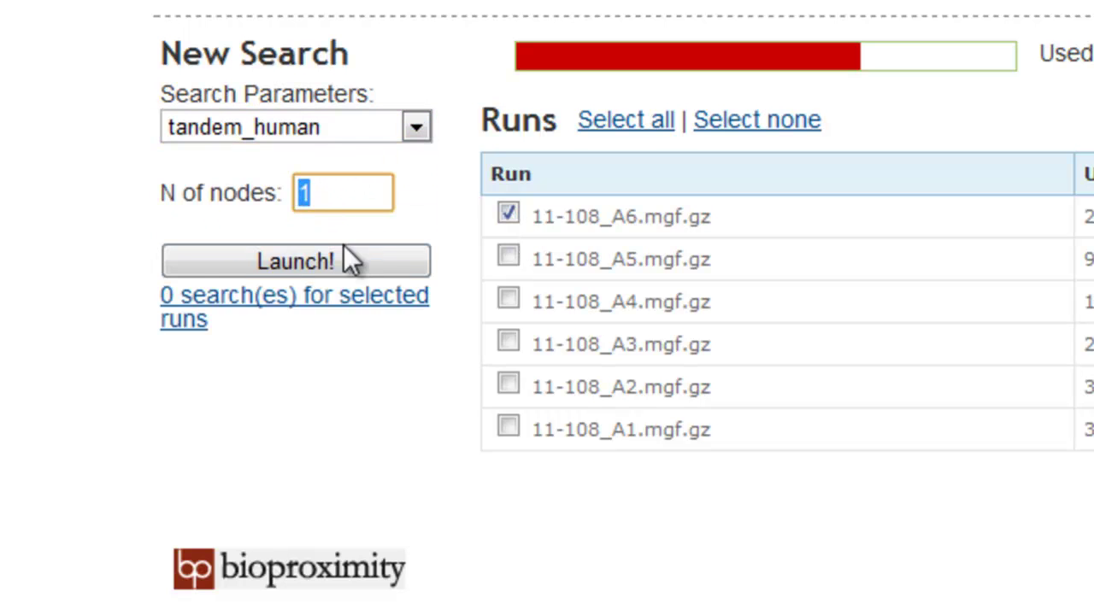
pyautogui.write('2')
pyautogui.click(357, 260)
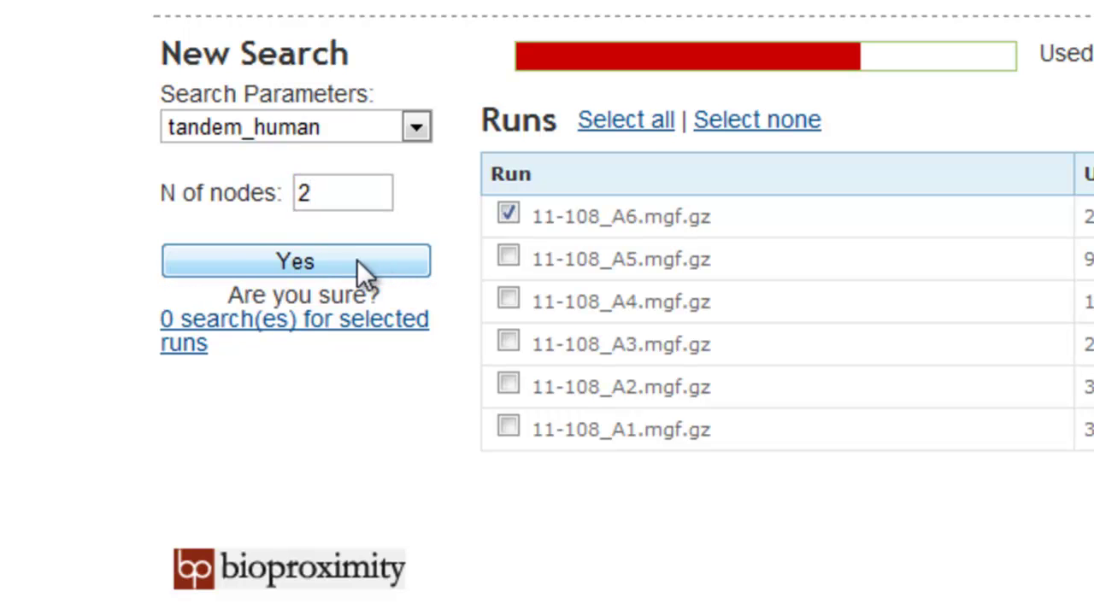
pyautogui.click(378, 260)
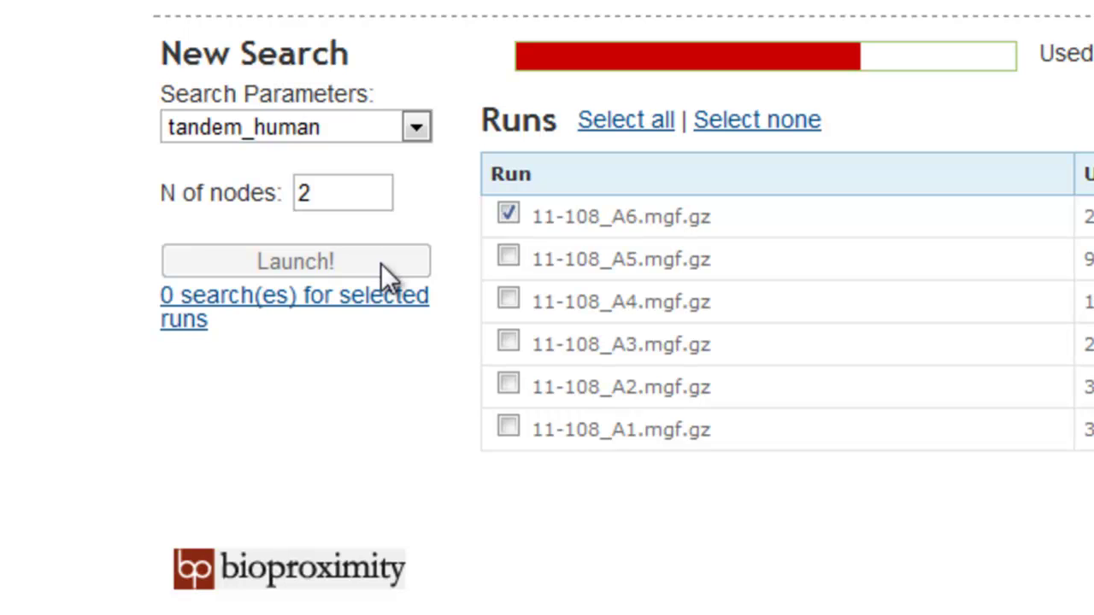
# Launch and confirm a kscore_human search on 11-108_A6 with 2 nodes.
pyautogui.click(418, 130)
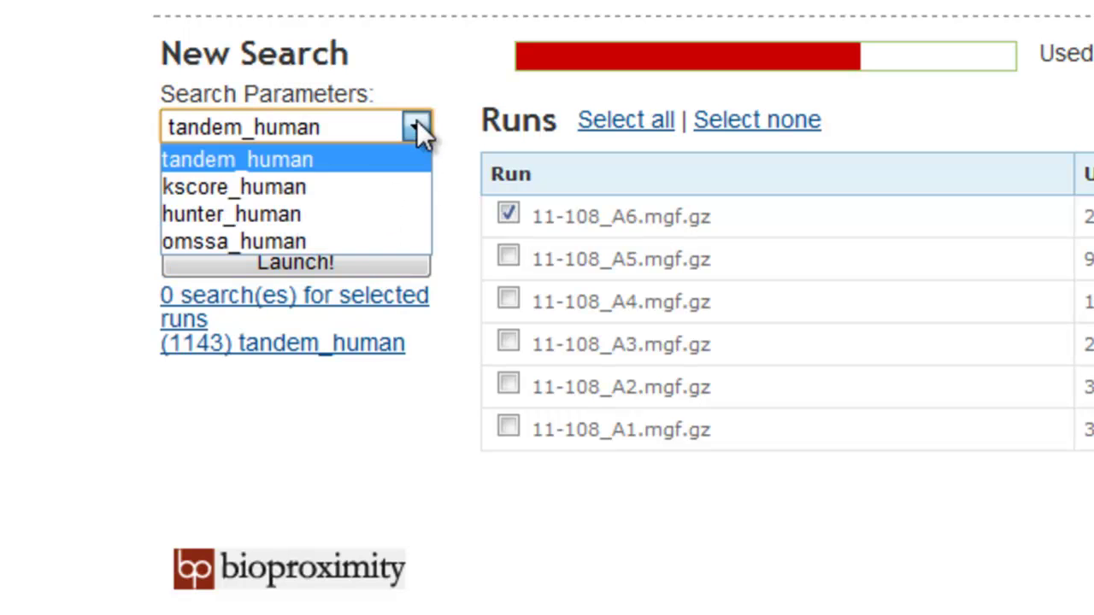
pyautogui.click(378, 186)
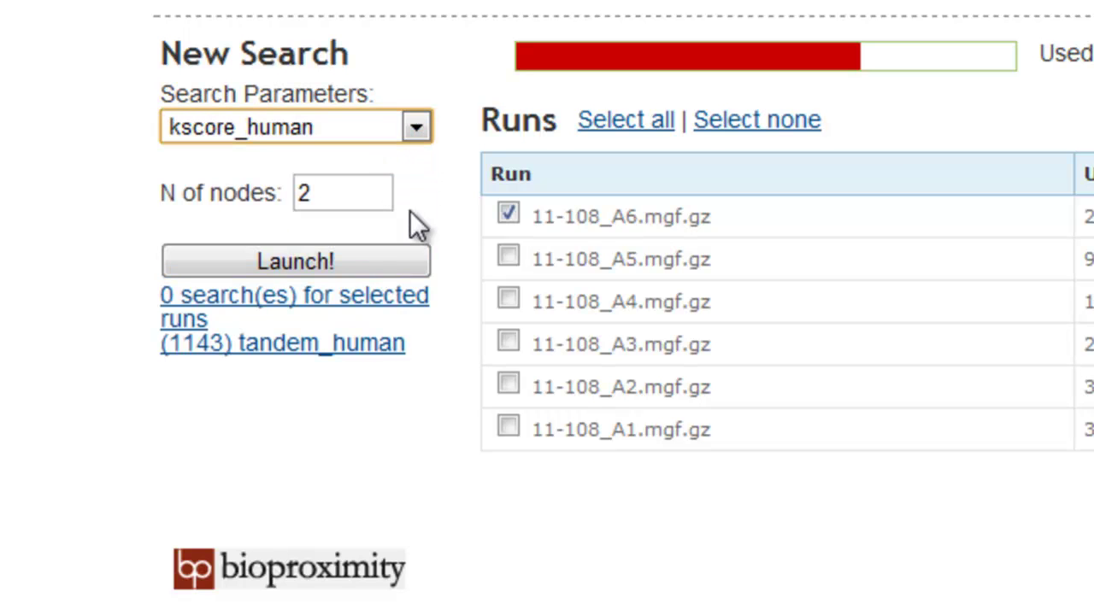
pyautogui.click(382, 259)
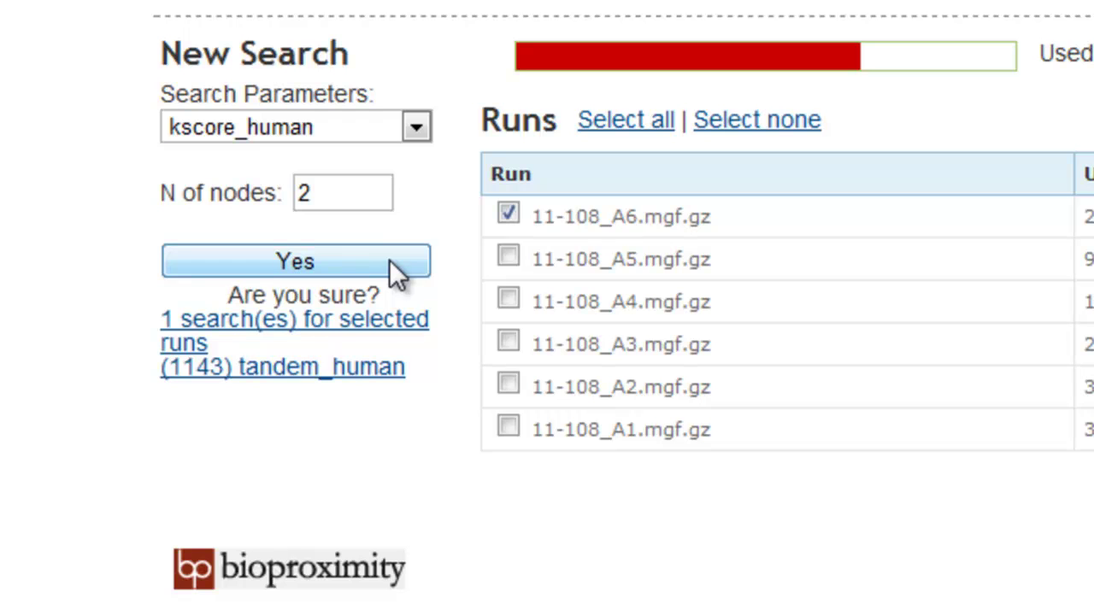
pyautogui.click(391, 259)
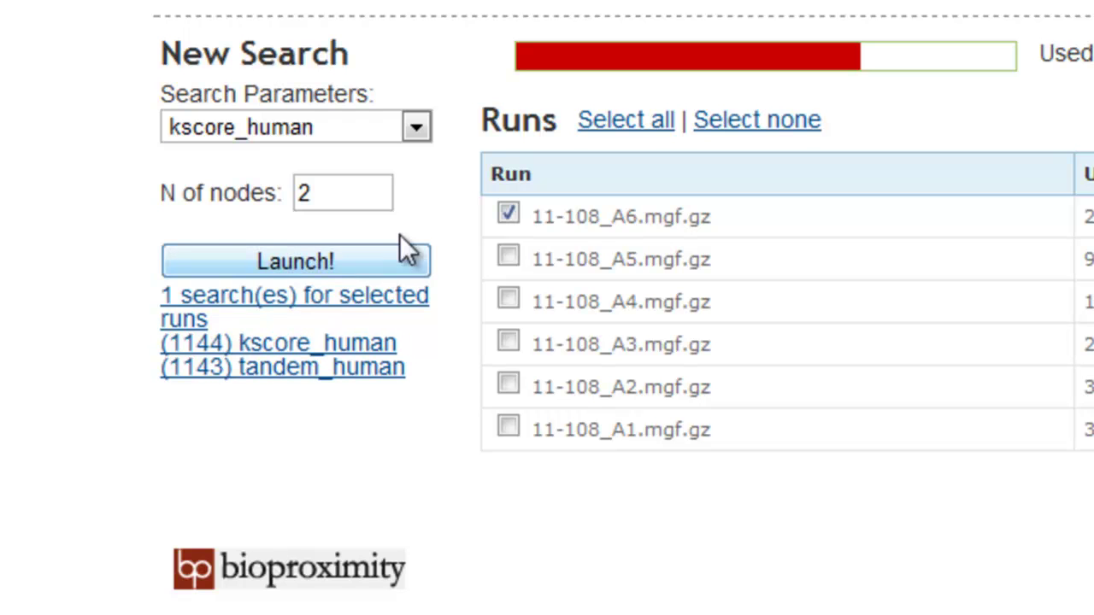
# Launch and confirm an omssa_human search on 11-108_A6 with 2 nodes.
pyautogui.click(415, 128)
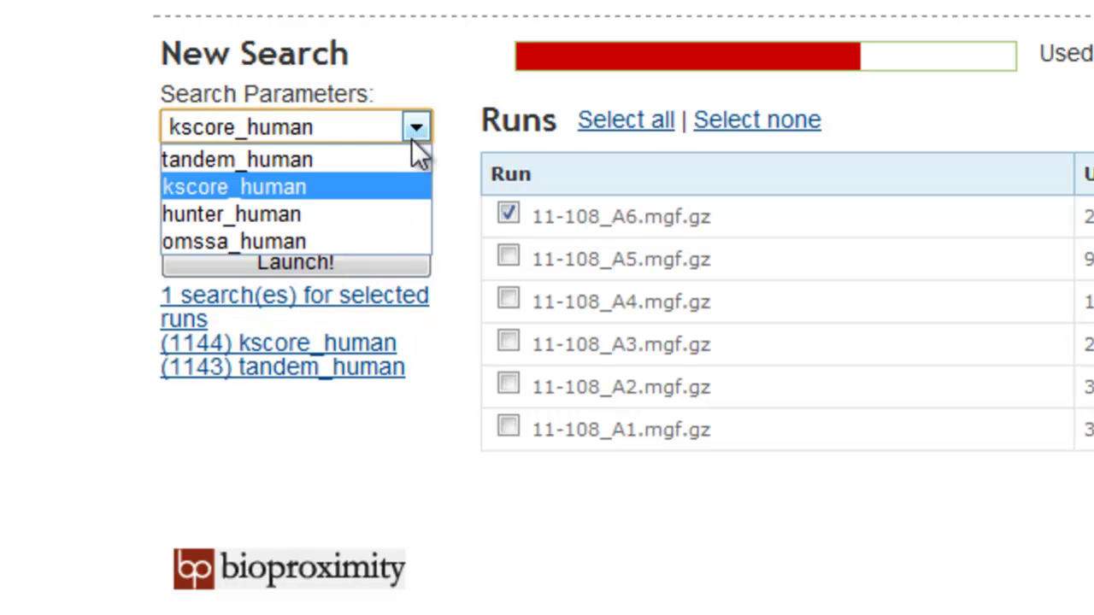
pyautogui.click(392, 242)
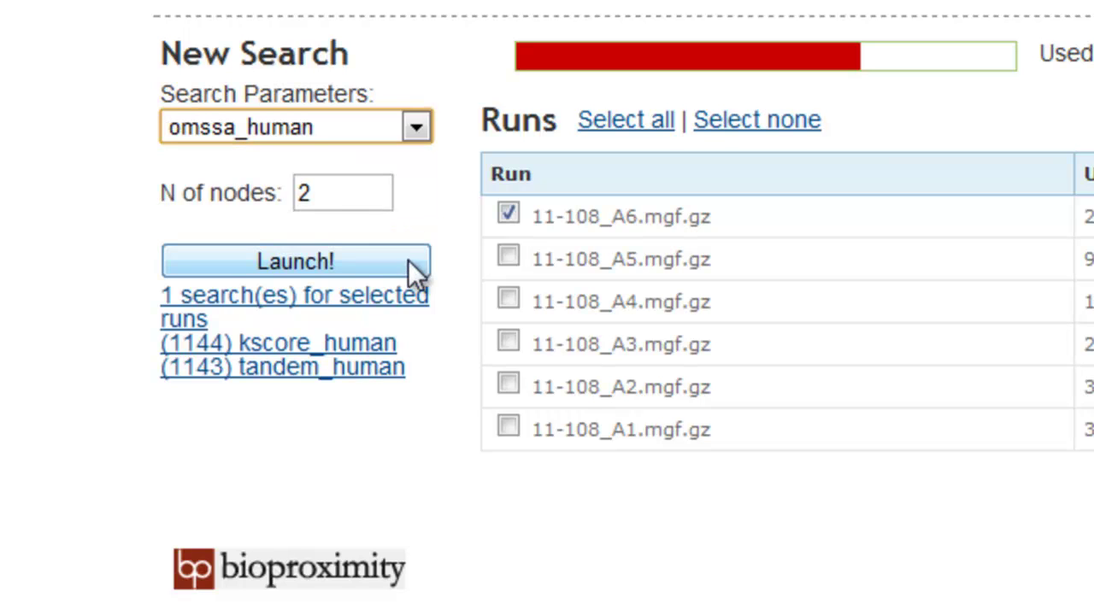
pyautogui.click(402, 267)
pyautogui.click(407, 272)
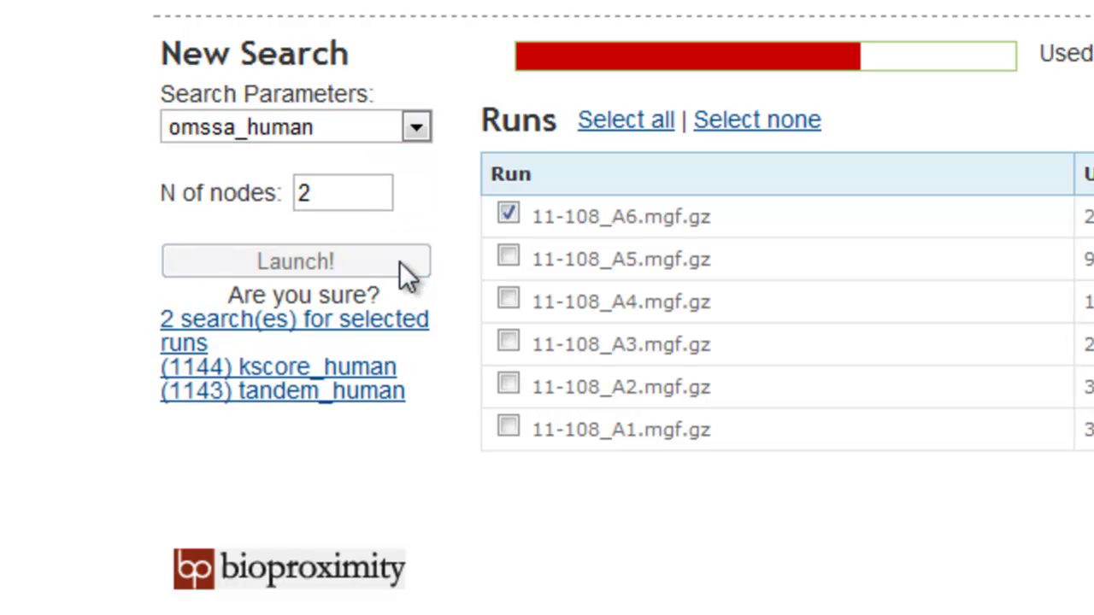
# Launch and confirm a hunter_human search on 11-108_A6 with nodes set to 1.
pyautogui.click(414, 124)
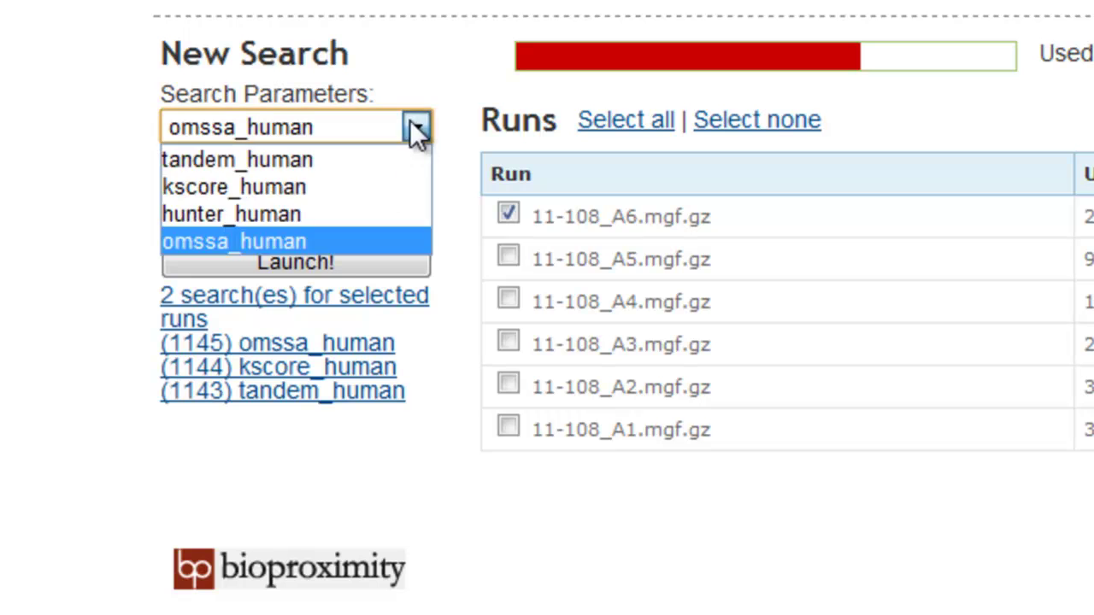
pyautogui.click(392, 212)
pyautogui.click(351, 194)
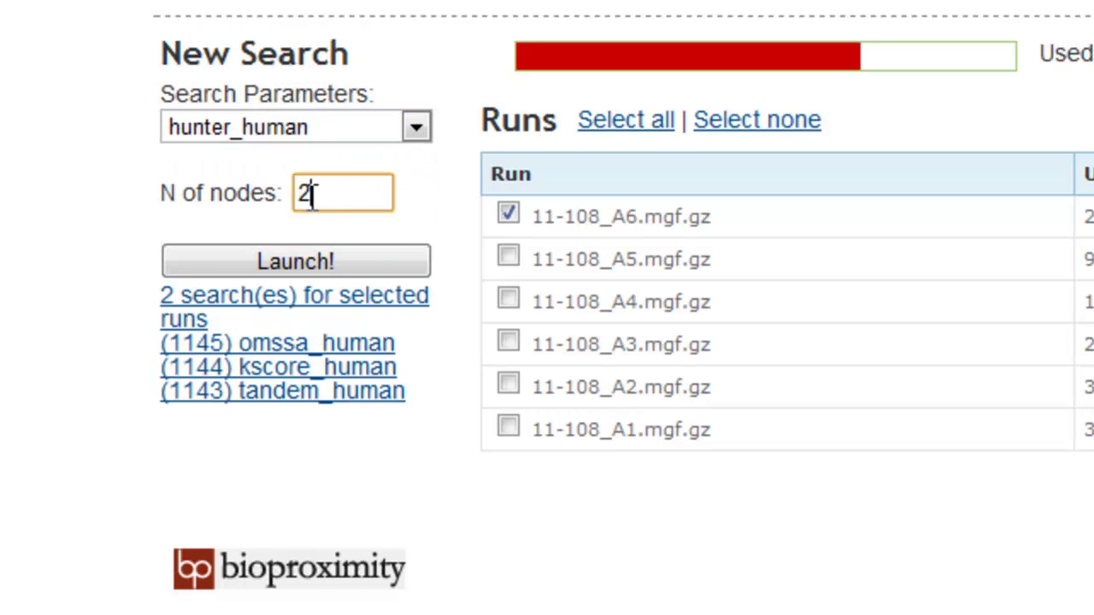
pyautogui.doubleClick(308, 195)
pyautogui.write('1')
pyautogui.click(399, 257)
pyautogui.click(399, 256)
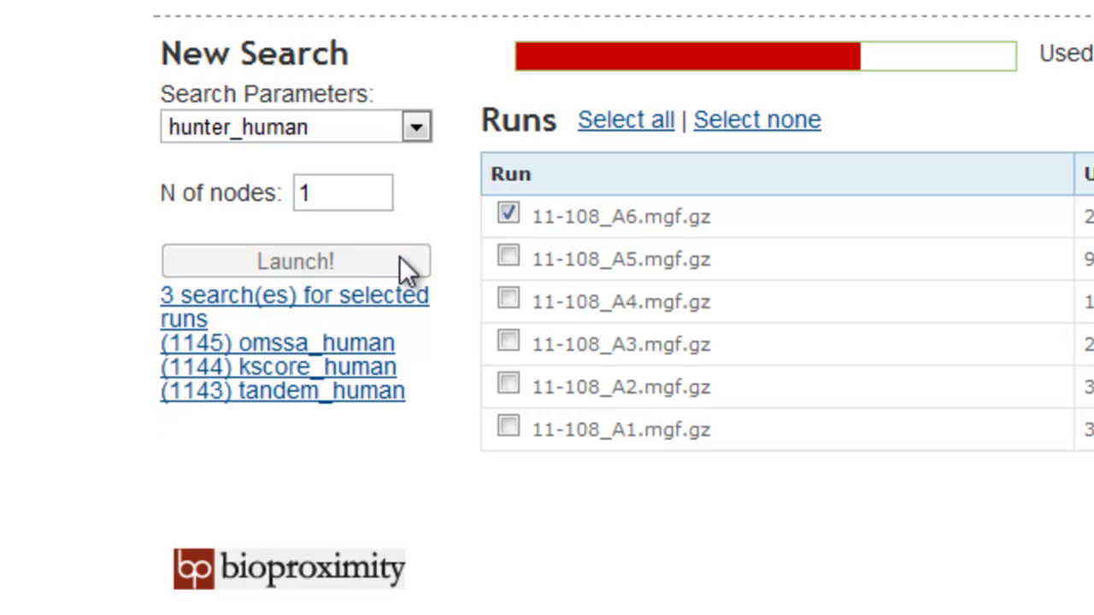
# Change the run selection to cover the 11-108 runs, including A5, A4 and A1.
pyautogui.click(508, 213)
pyautogui.click(508, 257)
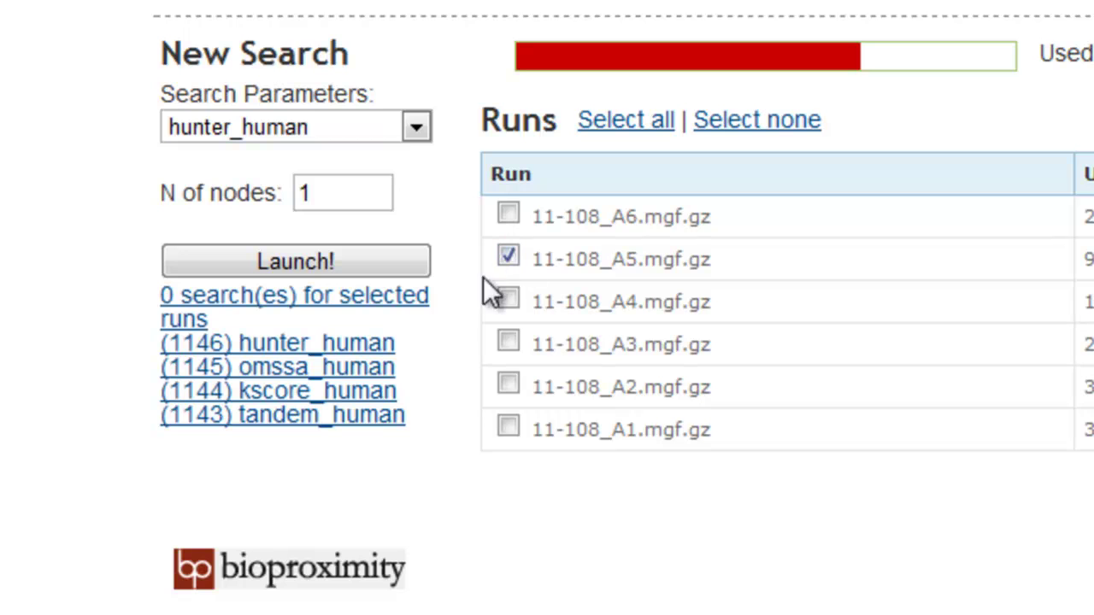
pyautogui.click(416, 129)
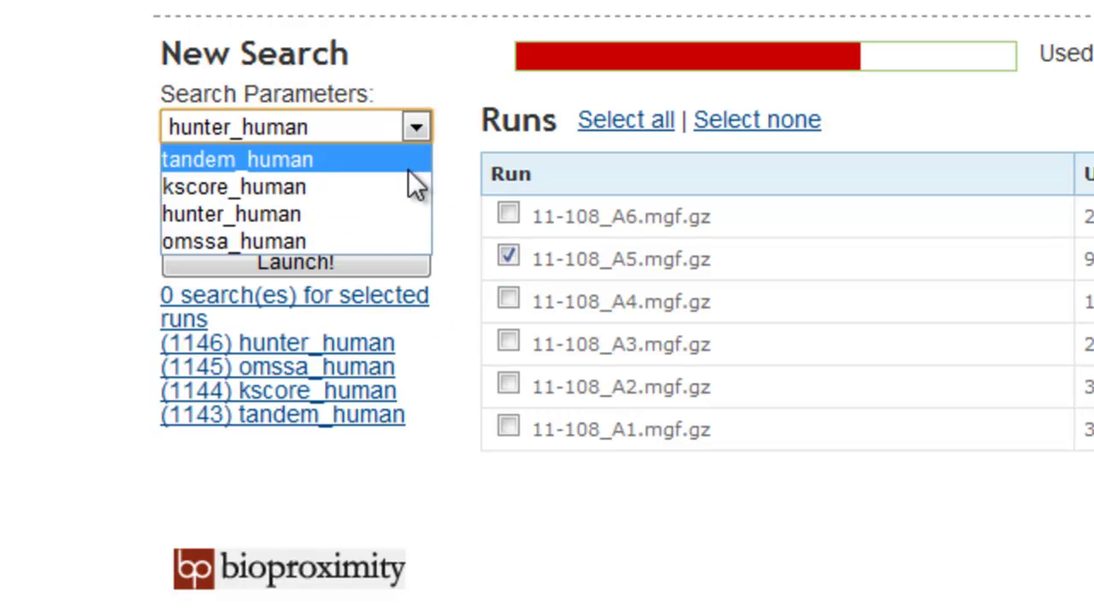
pyautogui.click(461, 132)
pyautogui.click(508, 257)
pyautogui.click(509, 297)
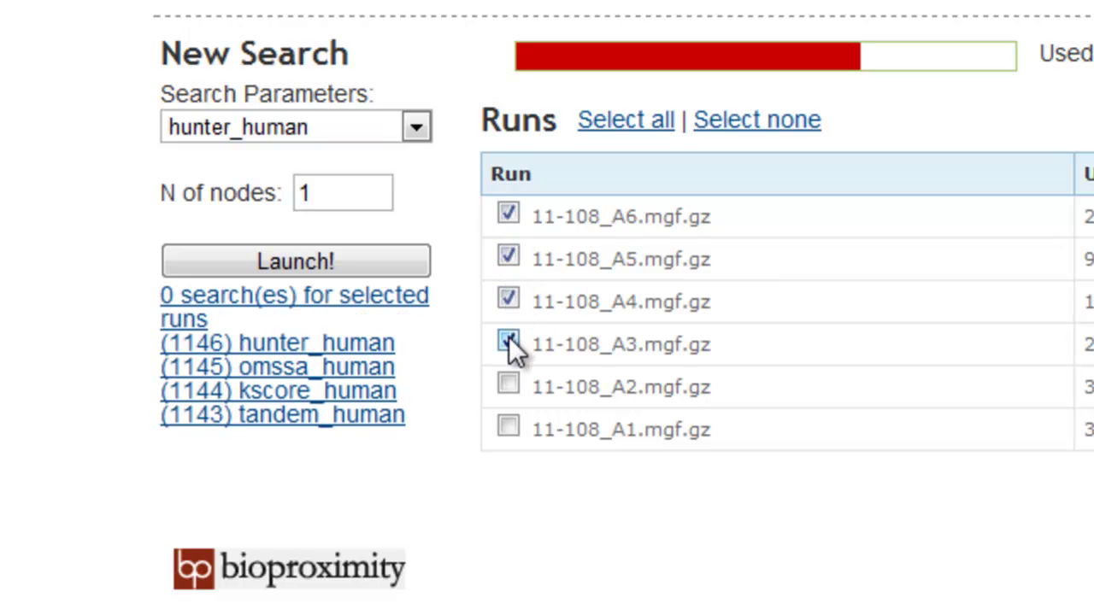
pyautogui.click(508, 425)
# Set 8 nodes and launch a confirmed tandem_human search on the selected runs.
pyautogui.click(305, 194)
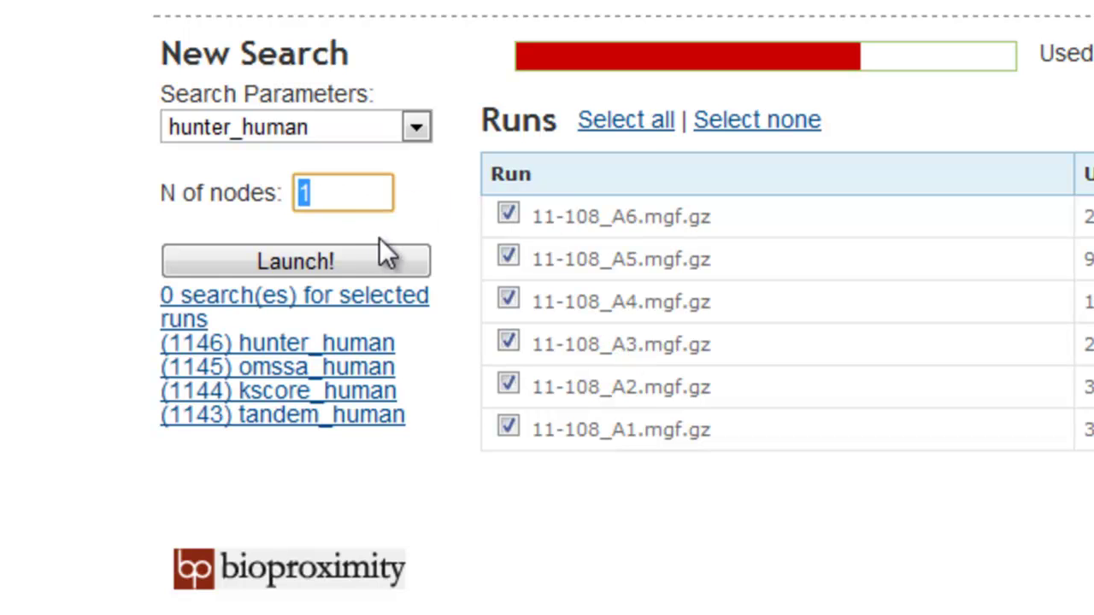
pyautogui.write('8')
pyautogui.click(414, 128)
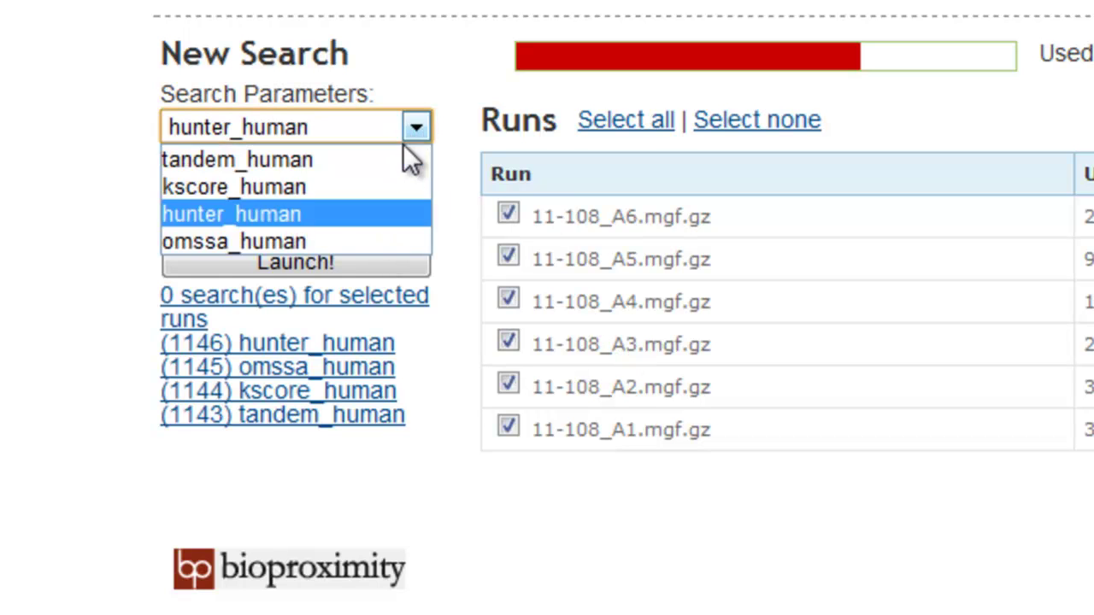
pyautogui.click(409, 160)
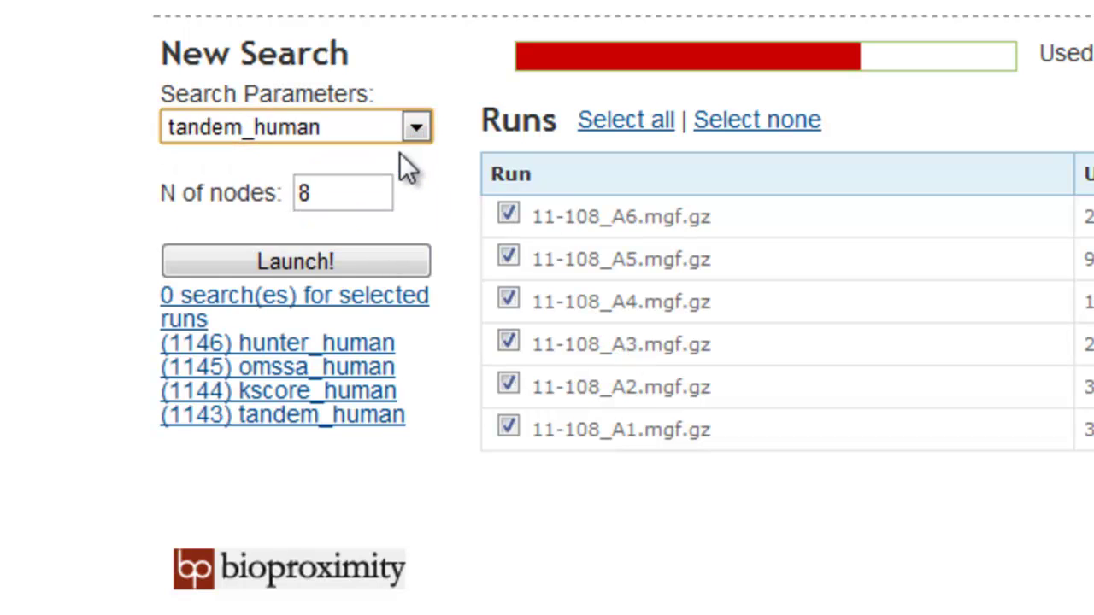
pyautogui.click(395, 259)
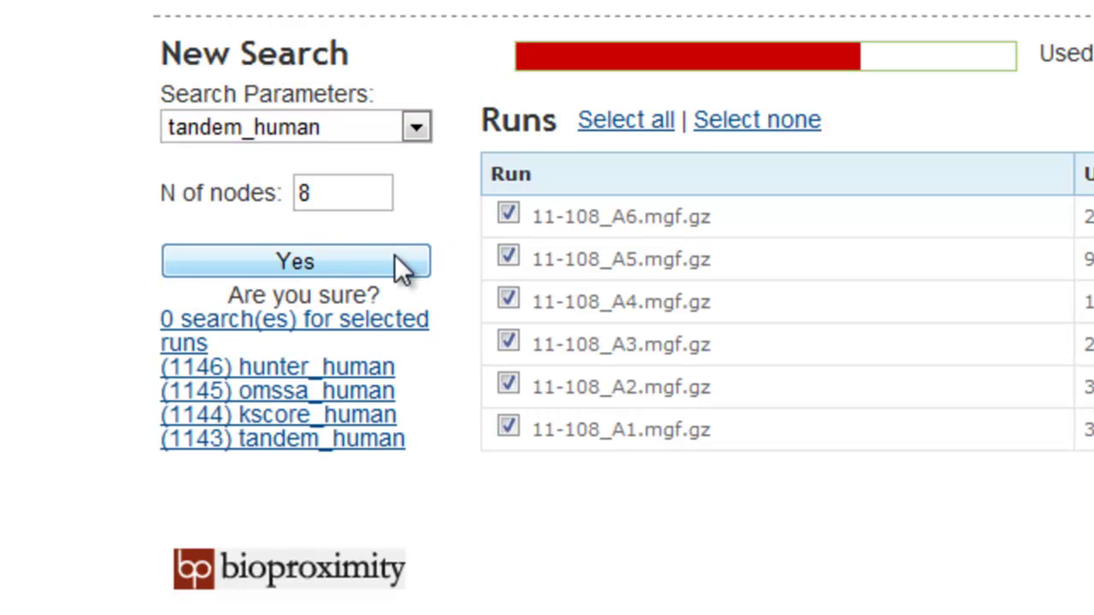
pyautogui.click(395, 259)
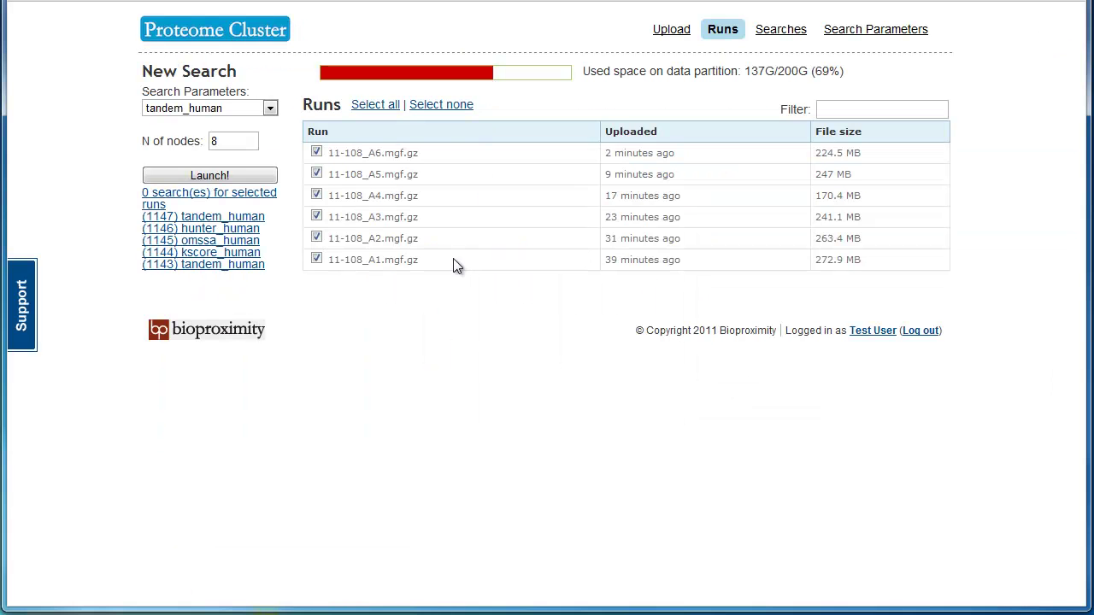
# Show the Searches list with searches 1143–1147 and their progress status.
pyautogui.click(794, 32)
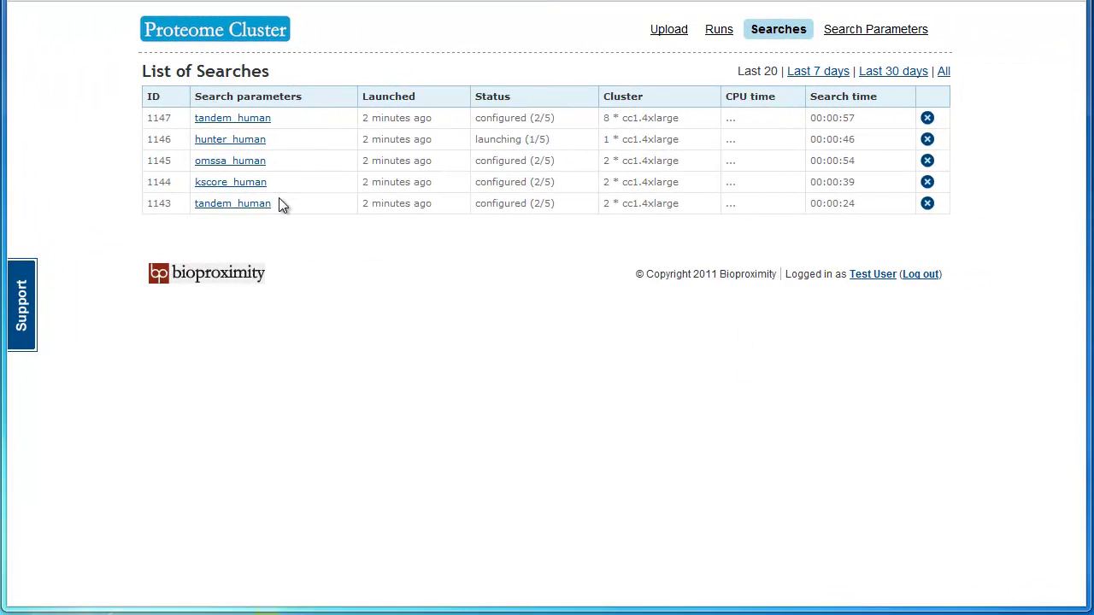
# Tick run 11-108_A6.mgf.gz on the Runs page and list its five searches.
pyautogui.click(720, 30)
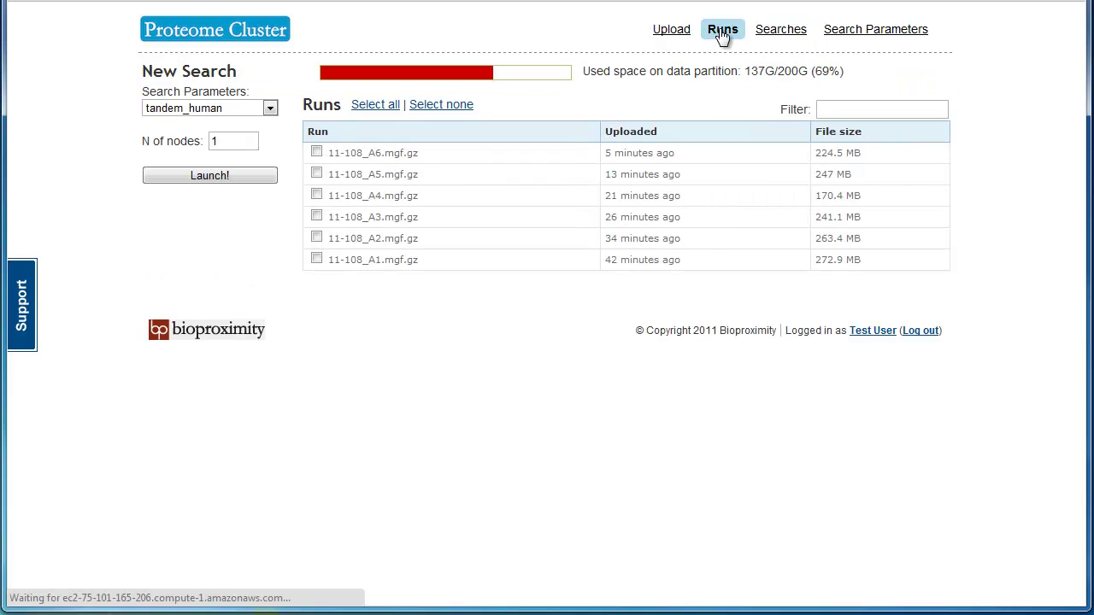
pyautogui.click(317, 151)
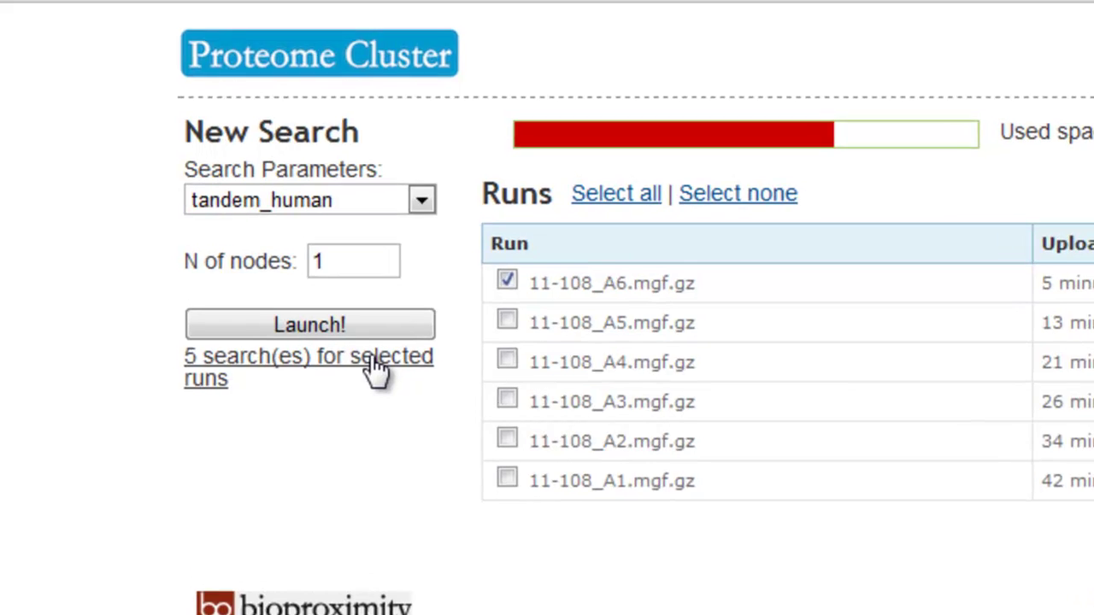
pyautogui.click(371, 369)
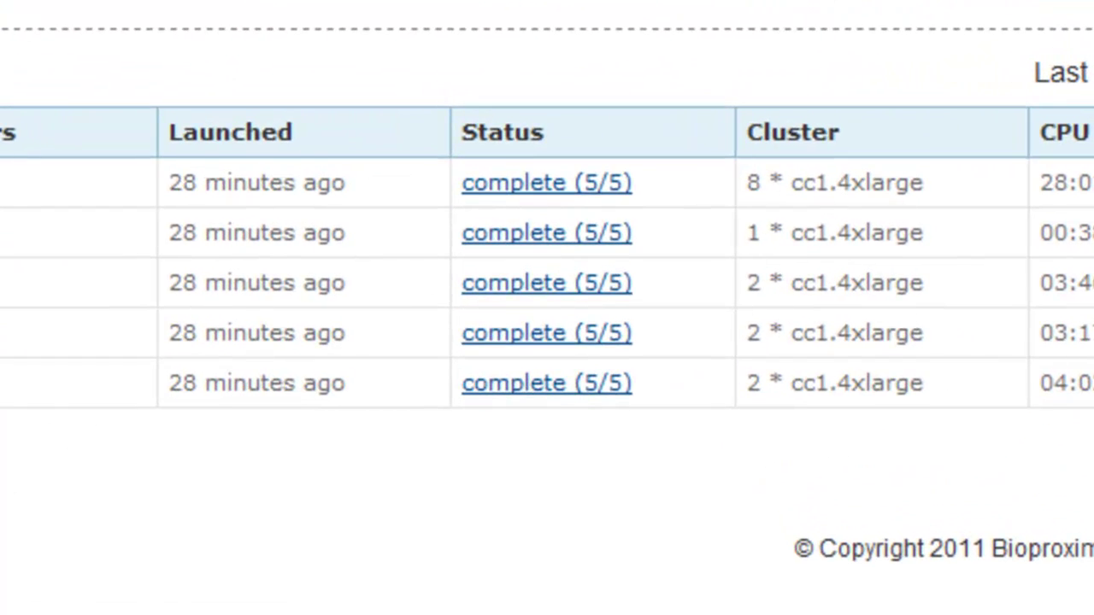
# Review search 1147's tandem_human details and logs, then open search 1143's details.
pyautogui.click(257, 119)
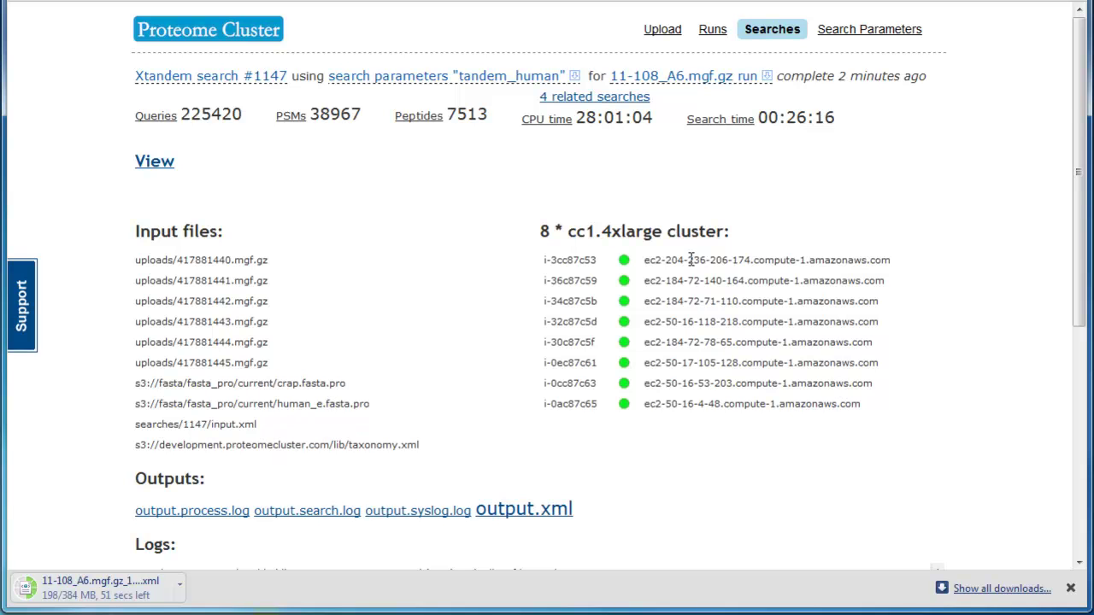
pyautogui.scroll(-2, 694, 435)
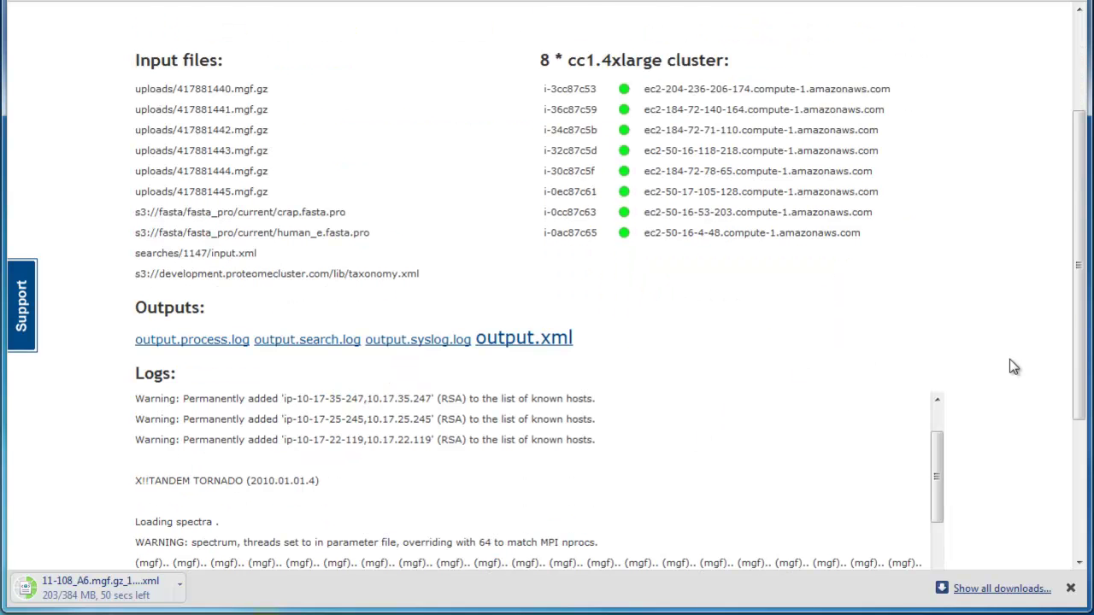
pyautogui.scroll(-2, 1013, 363)
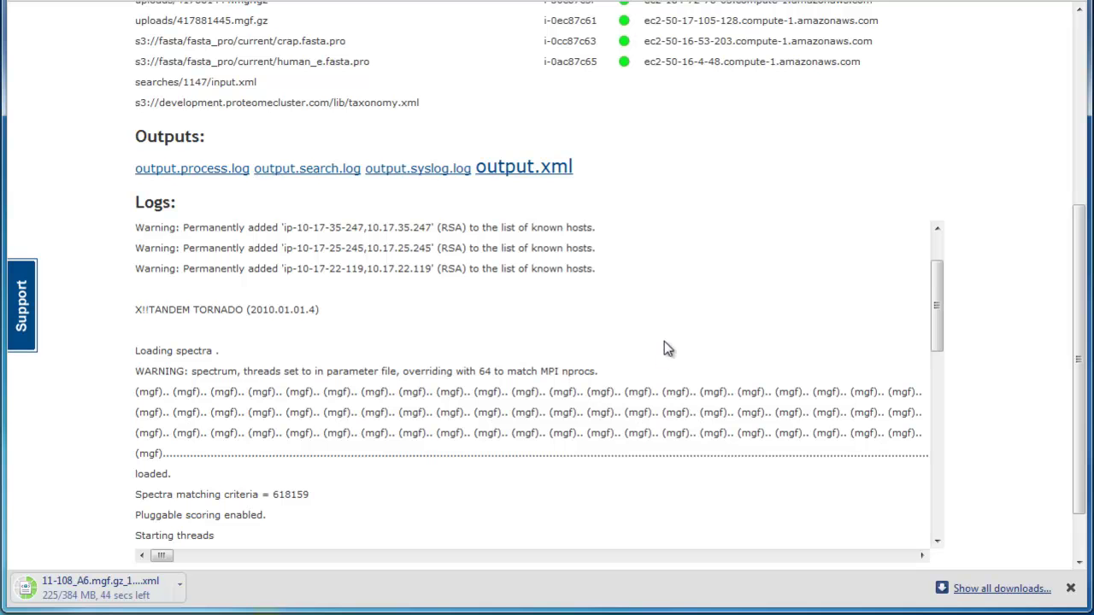
pyautogui.scroll(-3, 663, 341)
pyautogui.scroll(-5, 664, 341)
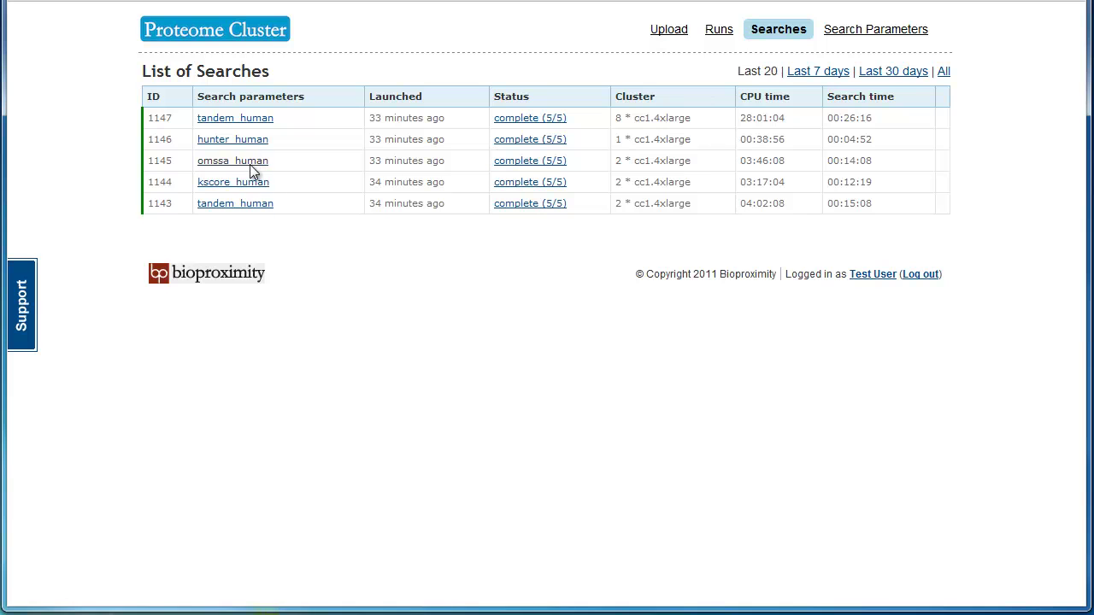
pyautogui.click(244, 204)
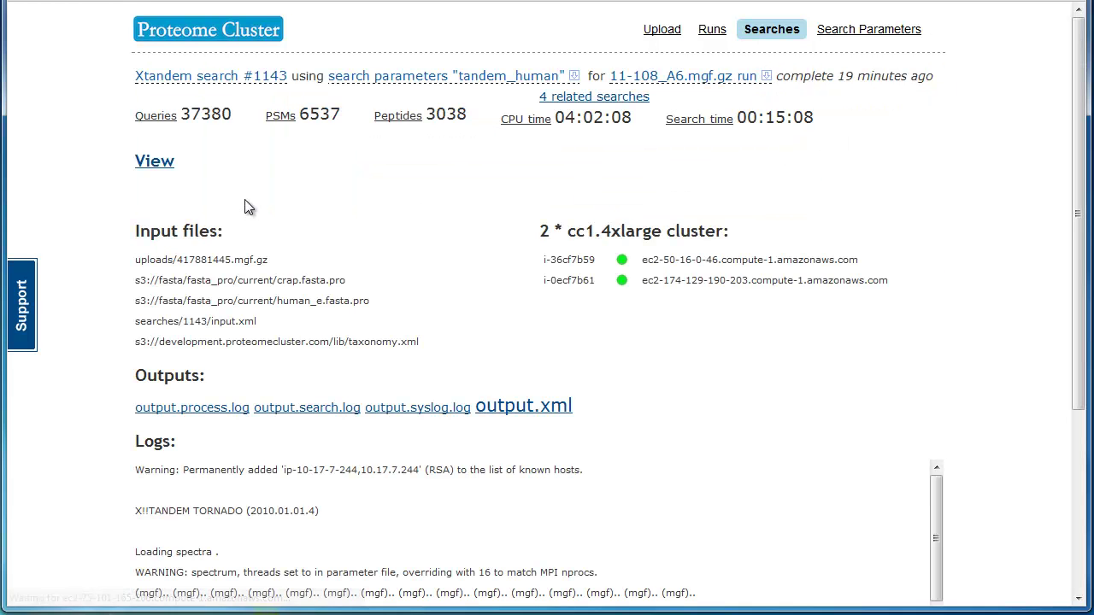
pyautogui.click(153, 167)
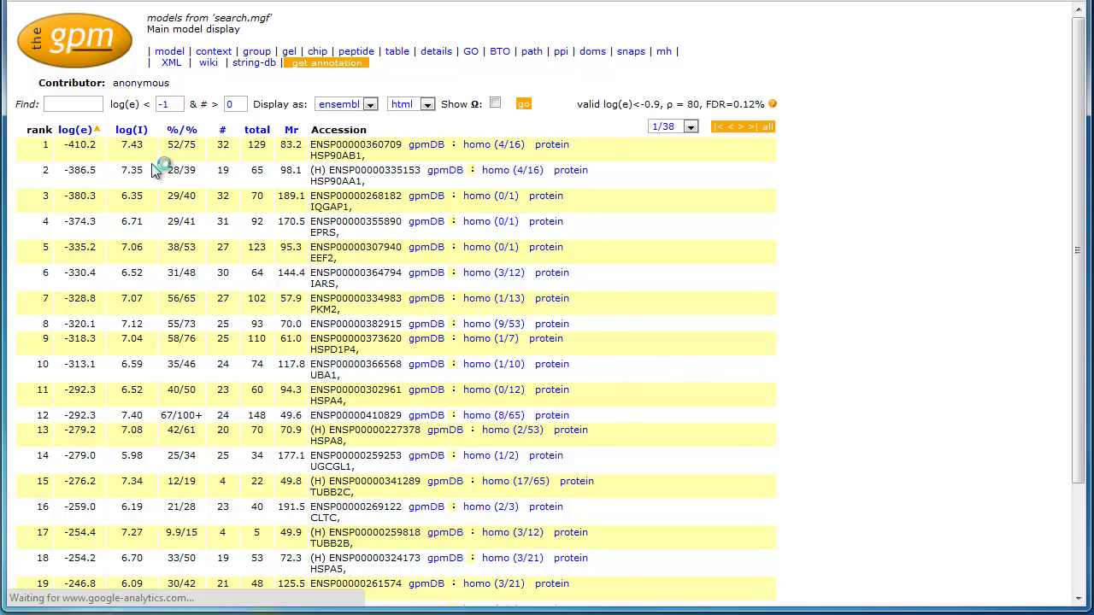
pyautogui.click(602, 147)
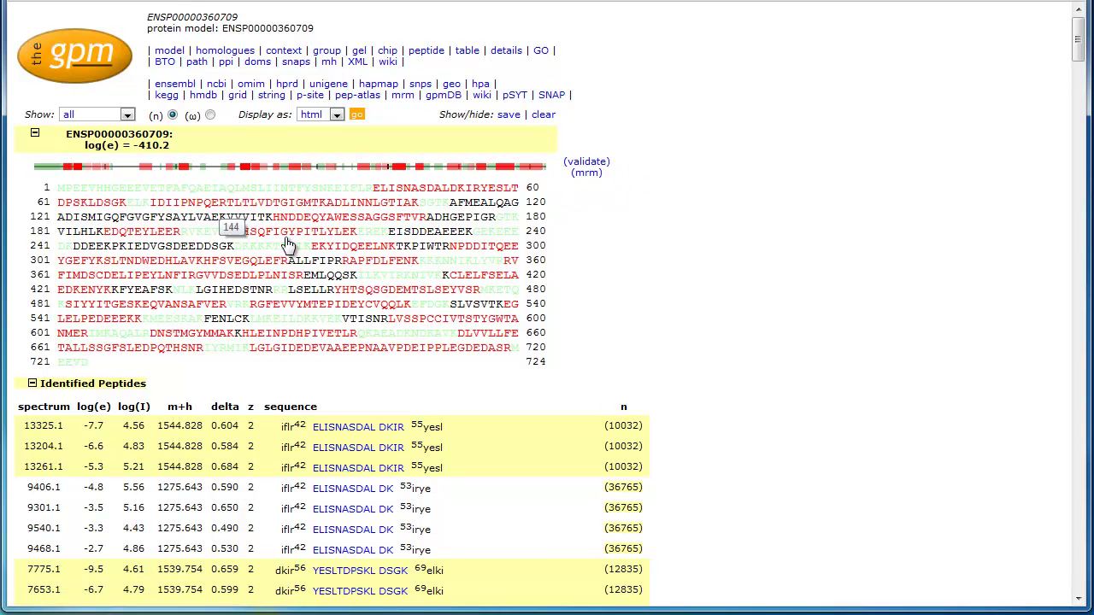
pyautogui.scroll(-3, 756, 314)
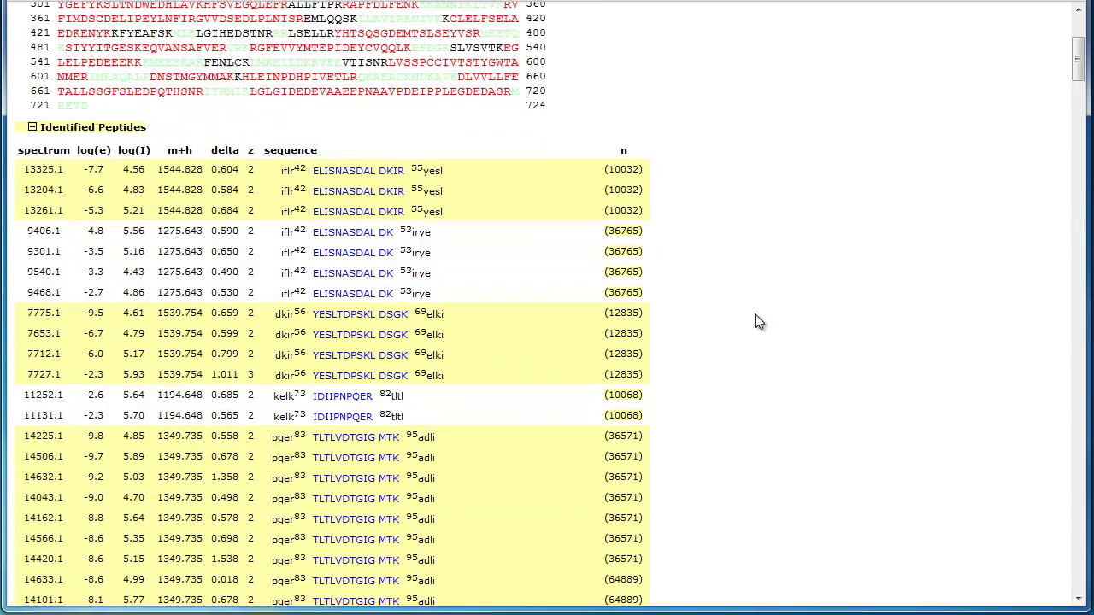
pyautogui.scroll(-3, 754, 315)
pyautogui.scroll(-5, 750, 317)
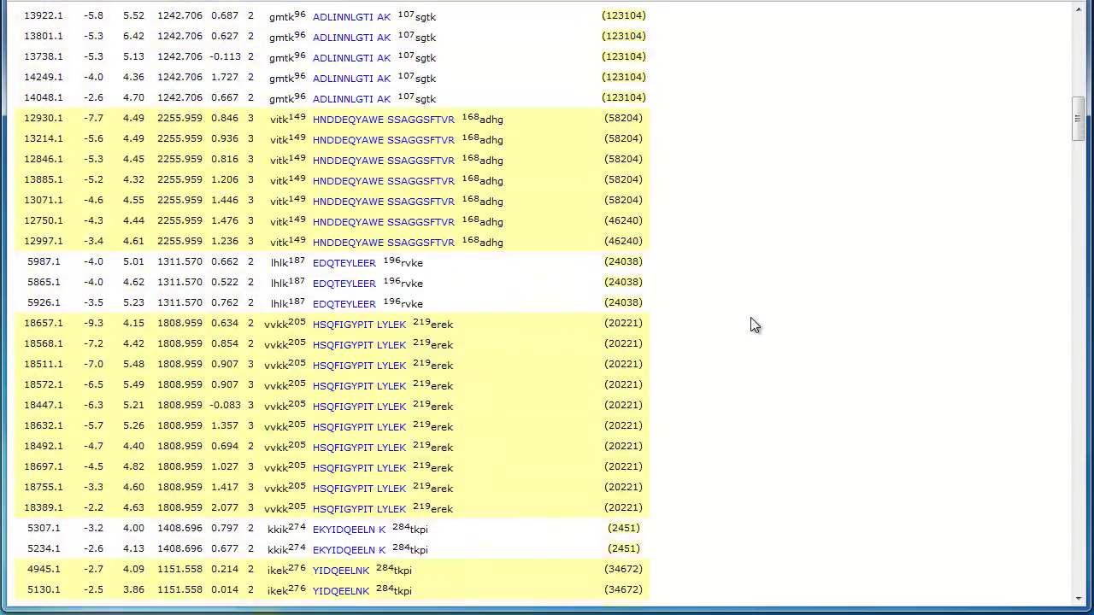
pyautogui.scroll(10, 750, 317)
pyautogui.click(43, 399)
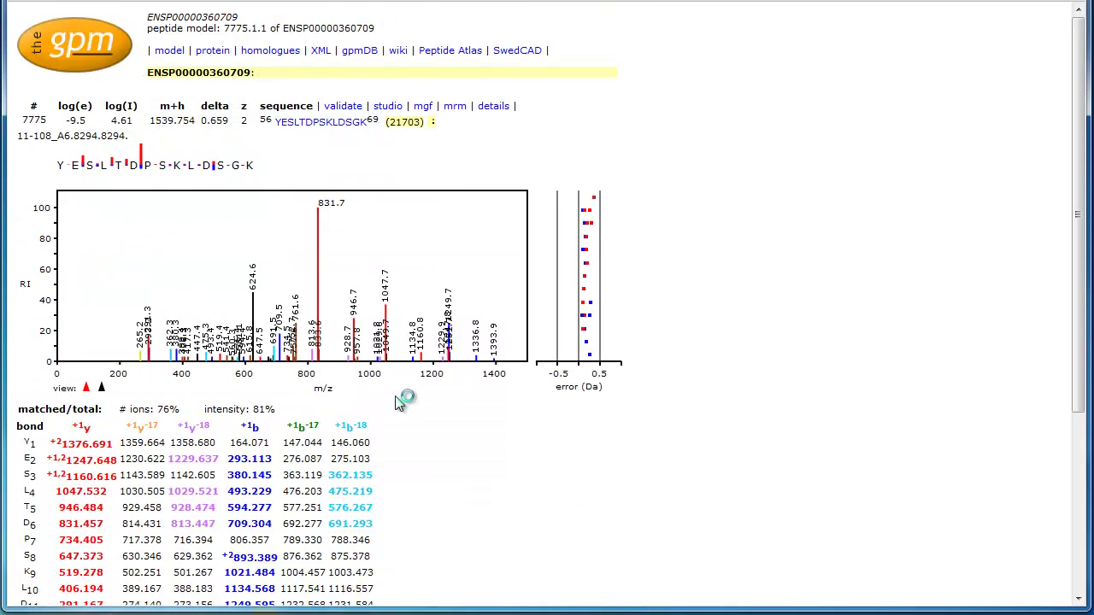
pyautogui.scroll(-1, 550, 431)
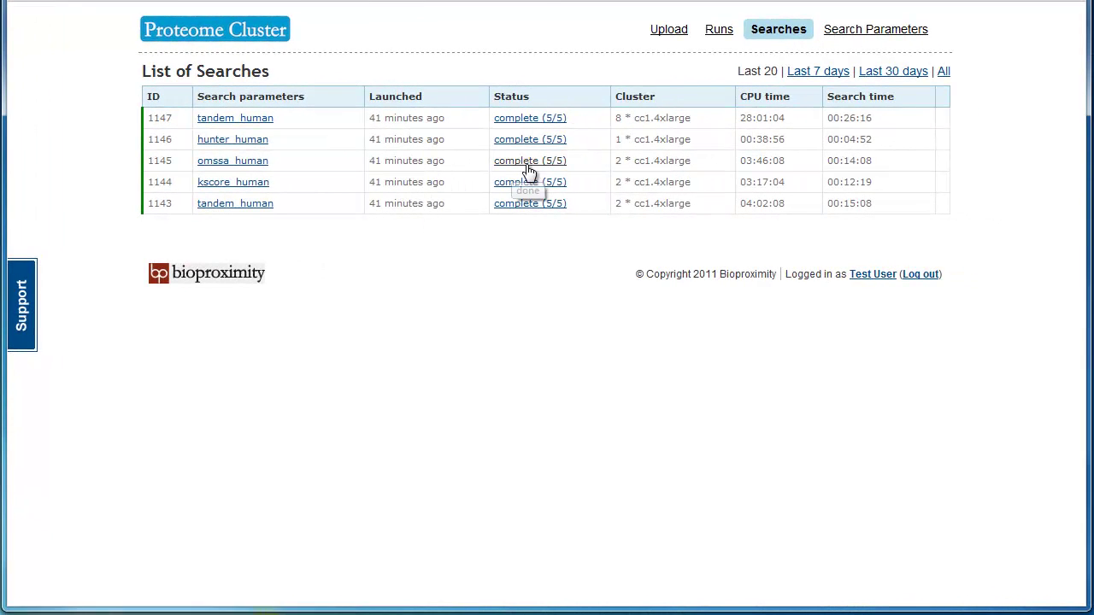
# Load the omssa_human output, view SeqID 1018's first peptide spectrum, then close both windows.
pyautogui.click(531, 169)
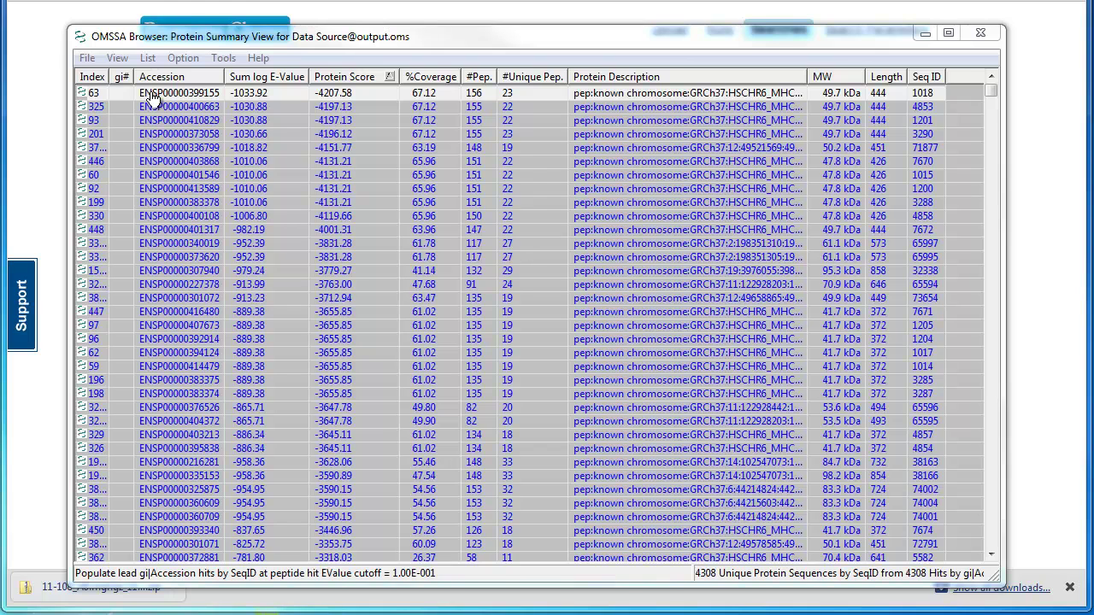
pyautogui.doubleClick(160, 94)
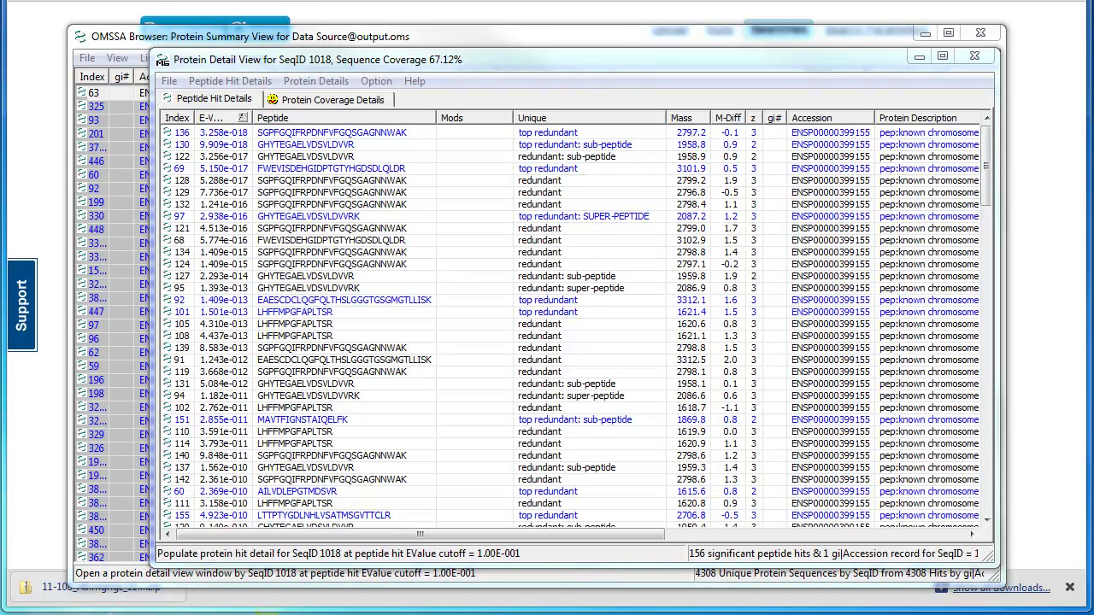
pyautogui.click(308, 133)
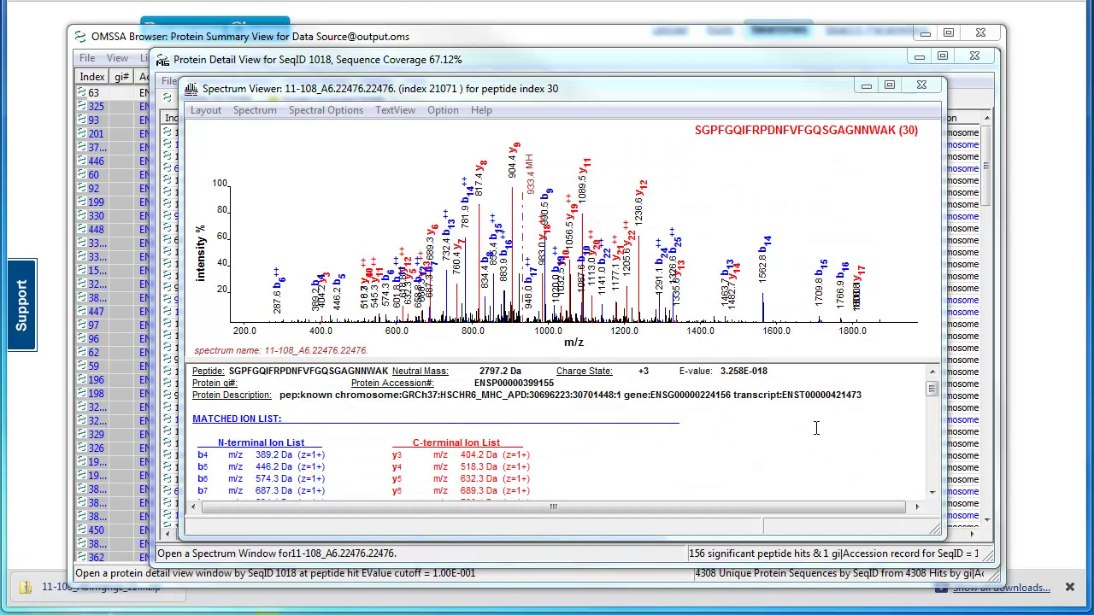
pyautogui.scroll(-5, 818, 430)
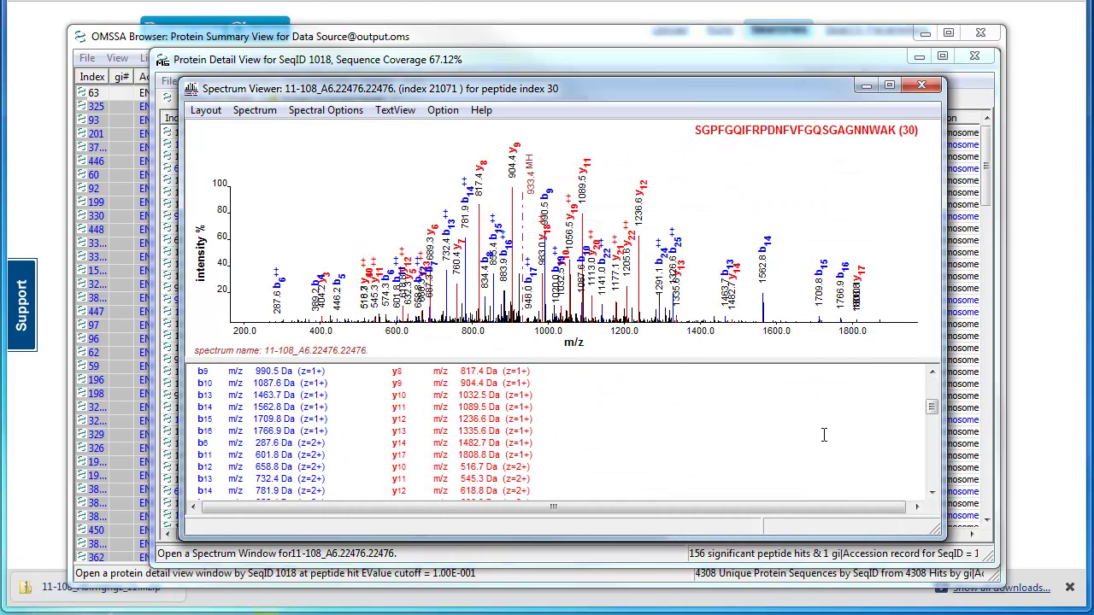
pyautogui.scroll(-3, 823, 436)
pyautogui.scroll(8, 823, 434)
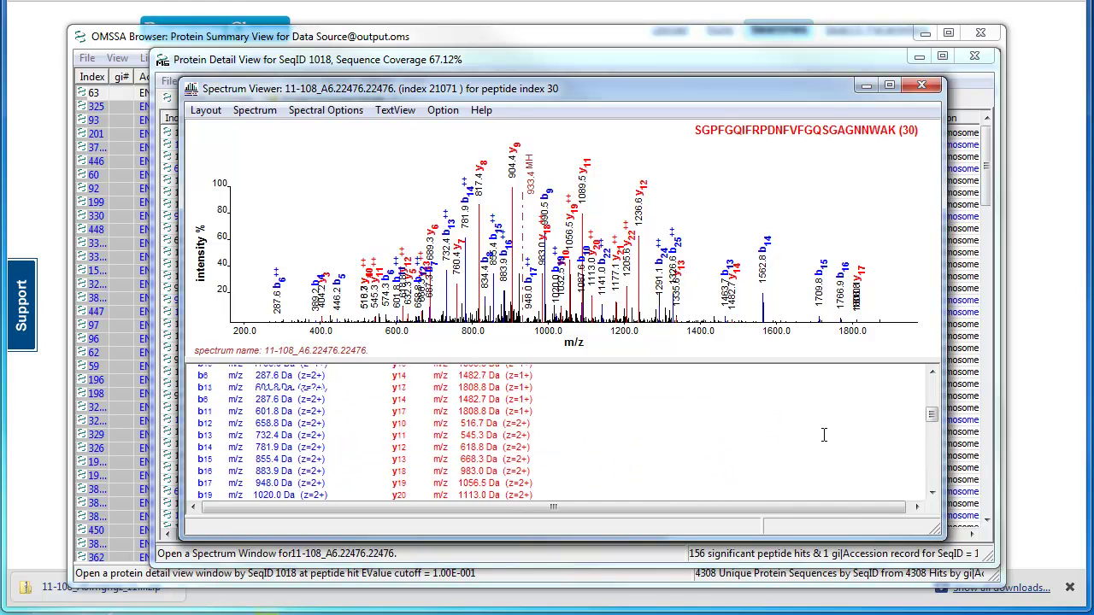
pyautogui.scroll(1, 823, 434)
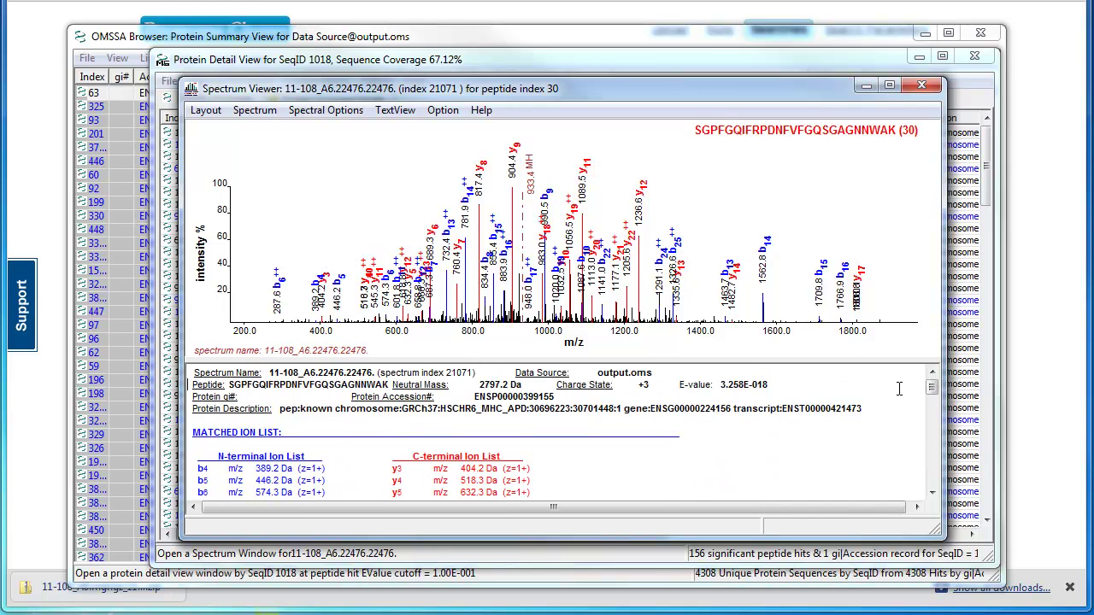
pyautogui.click(921, 84)
pyautogui.click(974, 56)
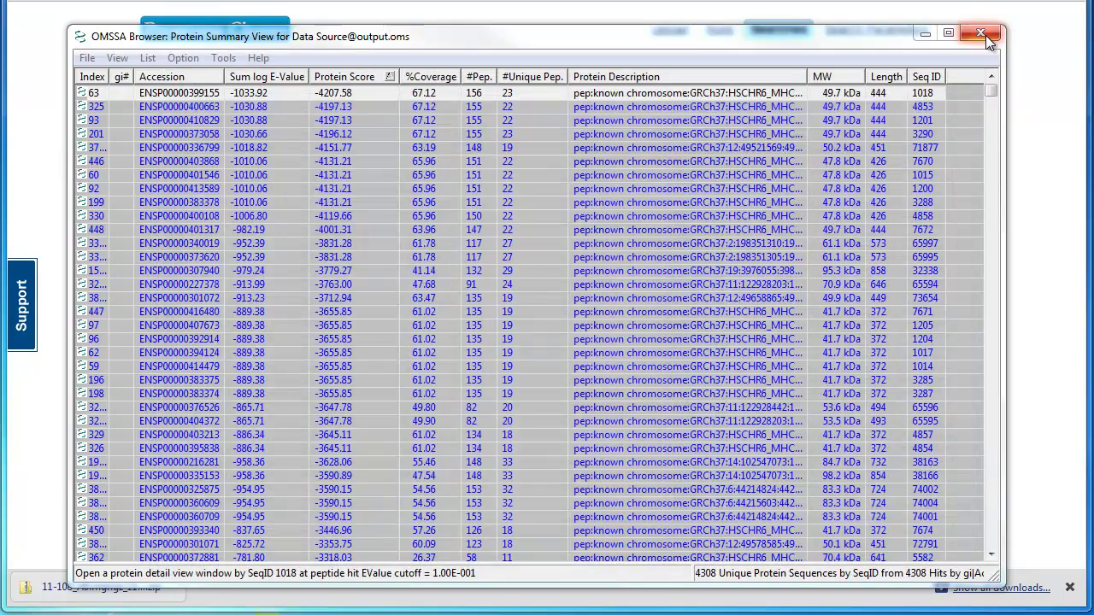
# Close the OMSSA Browser and go to the Runs page listing runs 11-108_A1 through A6.
pyautogui.click(980, 33)
pyautogui.click(718, 31)
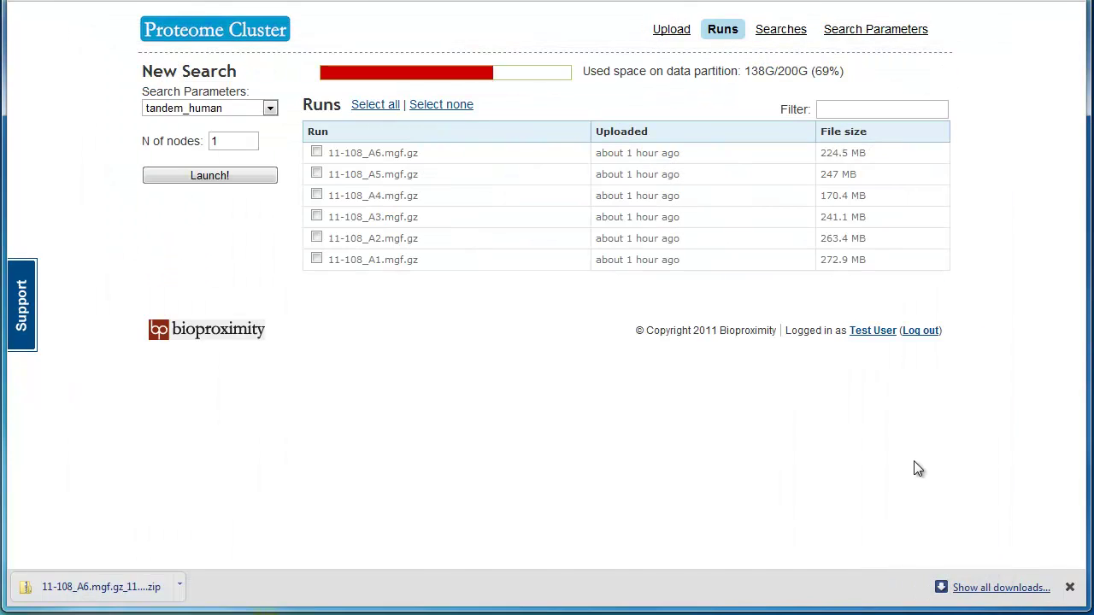